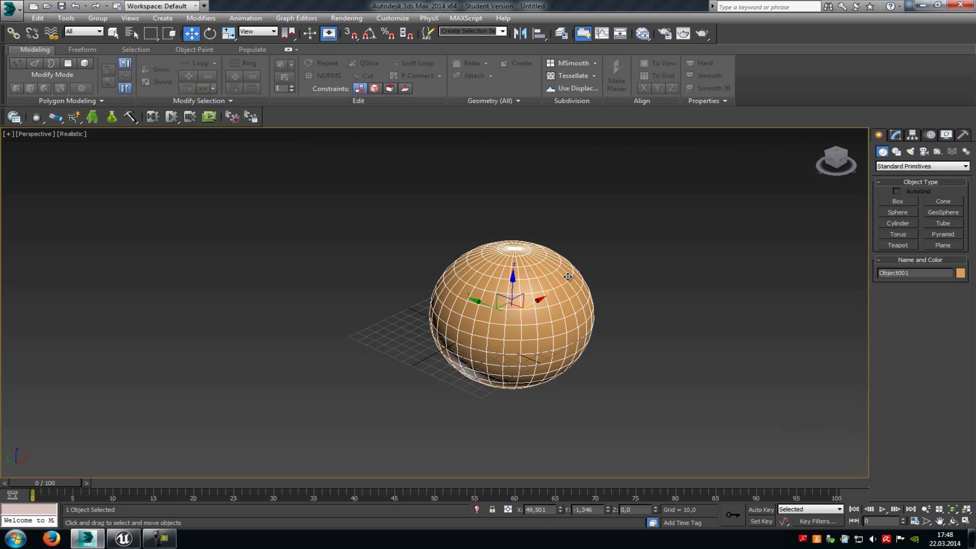
# Detach a copy of the sphere's whole polygon element as a separate object
pyautogui.moveTo(569, 303); pyautogui.dragTo(573, 291, button='middle')
pyautogui.scroll(2, 574, 286)
pyautogui.scroll(-2, 575, 286)
pyautogui.click(896, 135)
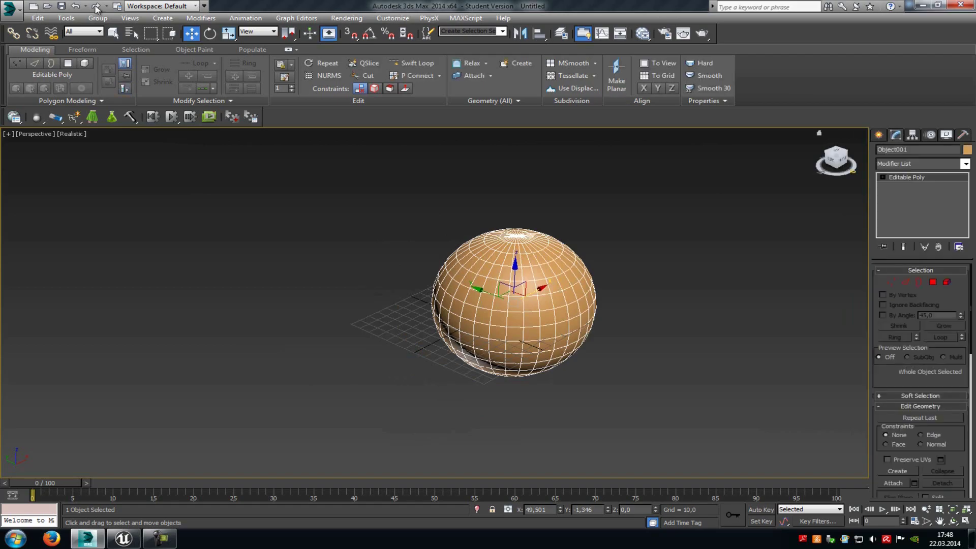
pyautogui.click(84, 63)
pyautogui.scroll(-5, 947, 420)
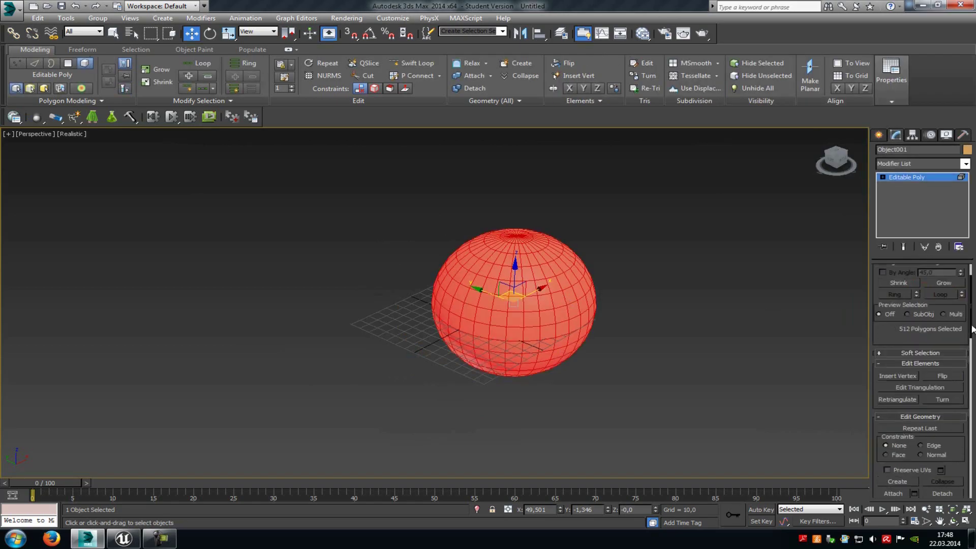
pyautogui.click(942, 392)
pyautogui.click(429, 283)
pyautogui.click(527, 278)
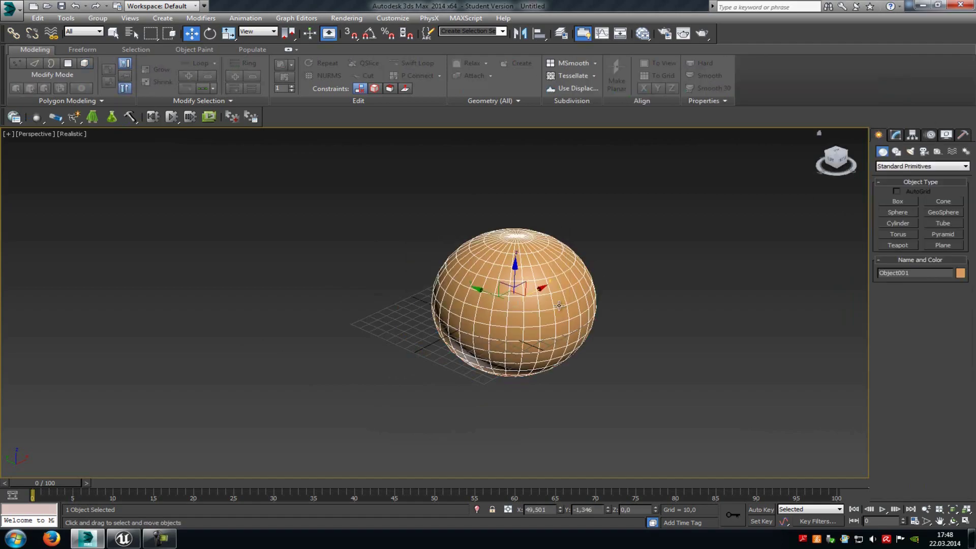
# Move the original sphere along the X axis away from the detached copy and select the copy
pyautogui.moveTo(541, 290); pyautogui.dragTo(554, 383)
pyautogui.click(550, 382)
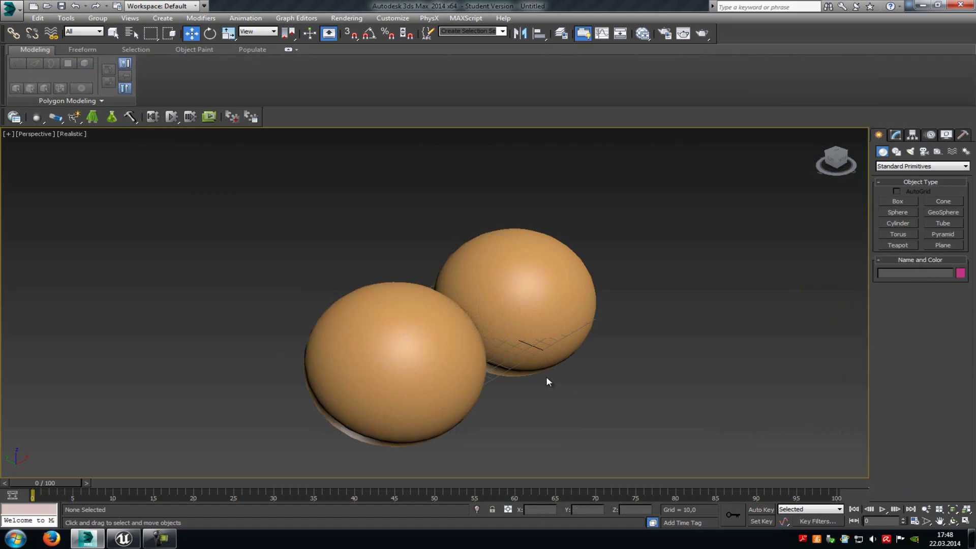
pyautogui.click(531, 281)
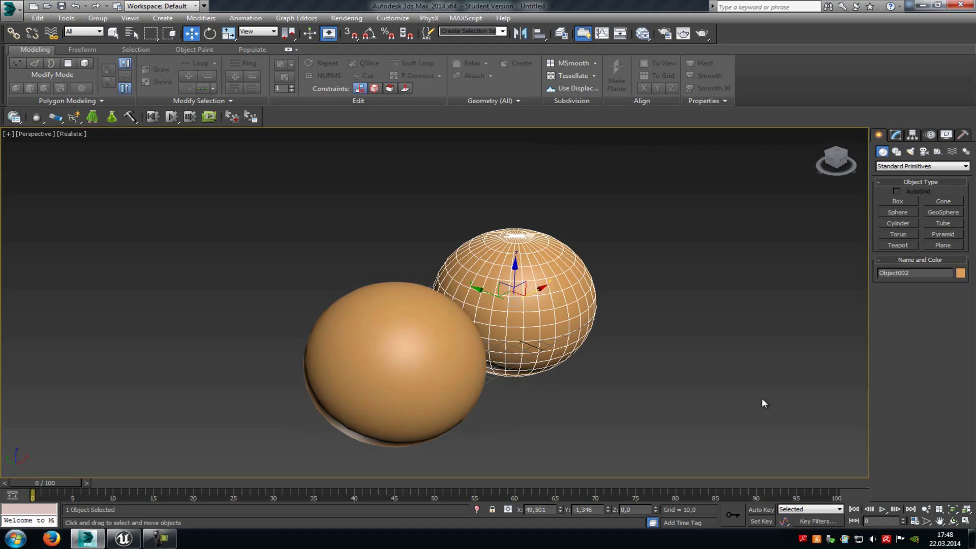
pyautogui.click(465, 18)
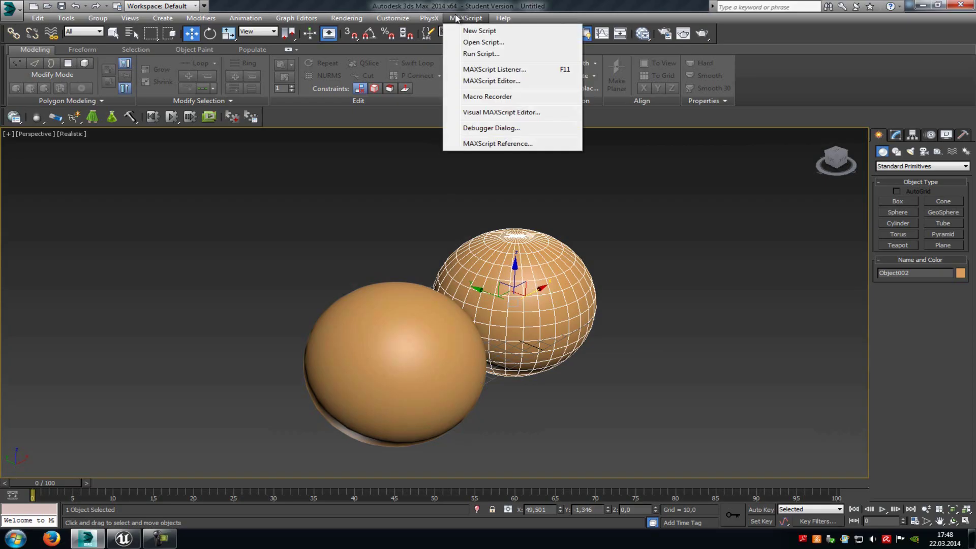
pyautogui.click(483, 42)
pyautogui.click(33, 81)
pyautogui.scroll(-1, 233, 217)
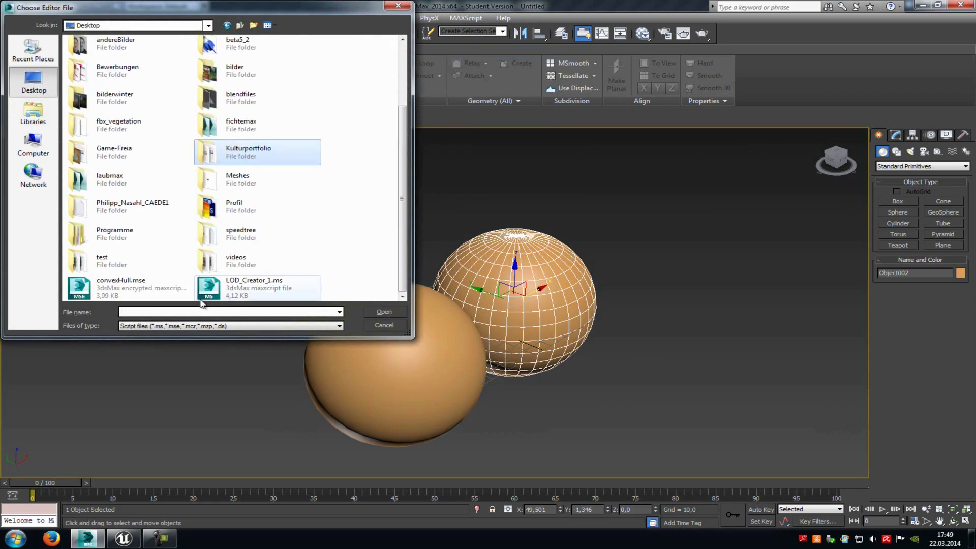
pyautogui.click(383, 324)
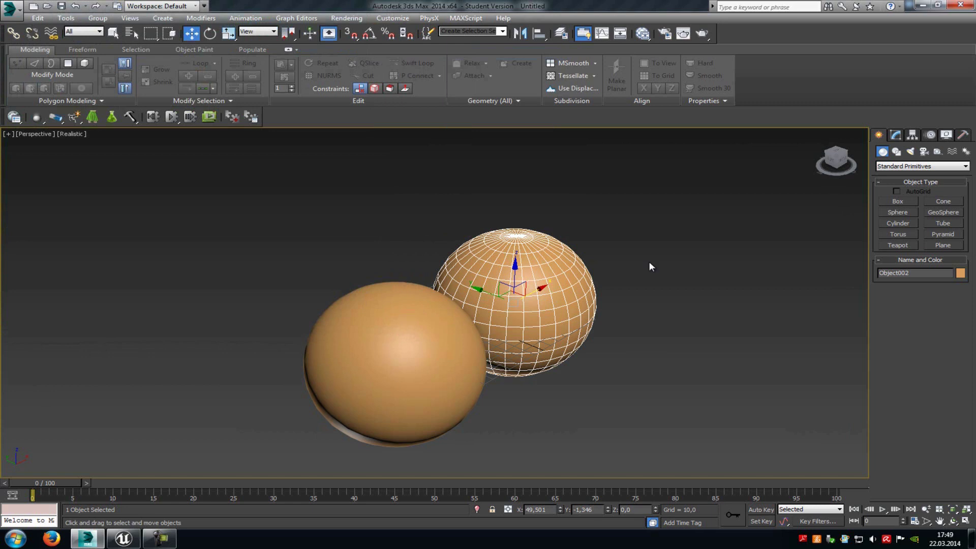
# Add a ProOptimizer modifier to the detached sphere and calculate its optimization
pyautogui.click(894, 136)
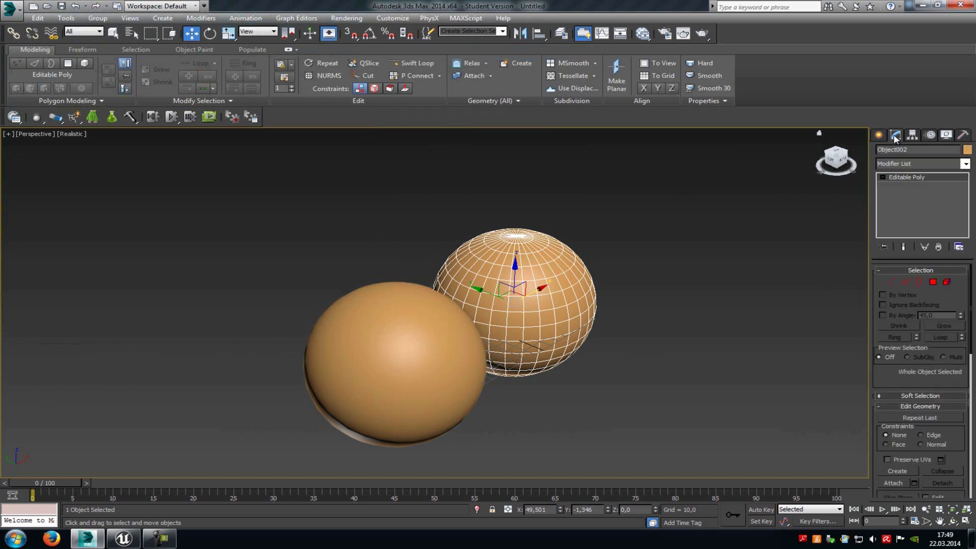
pyautogui.click(928, 162)
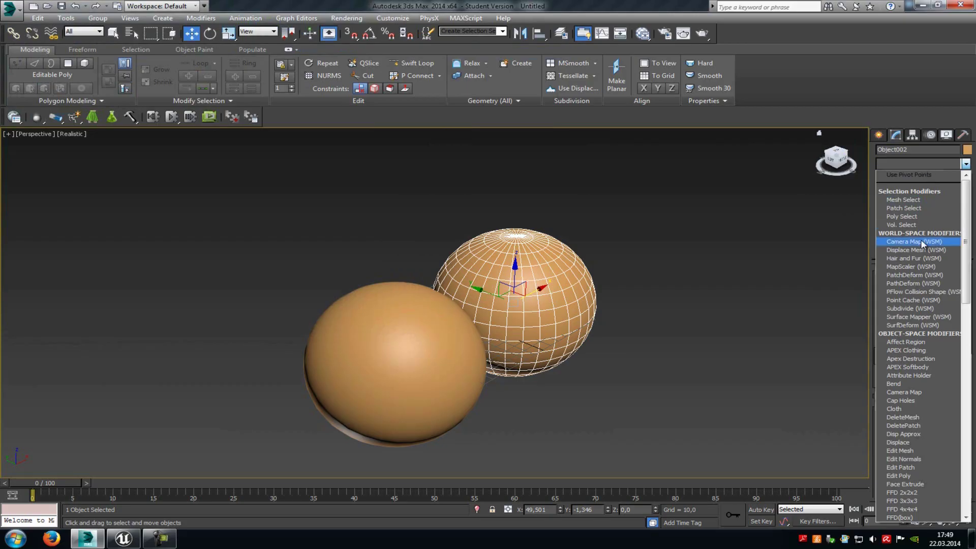
pyautogui.write('pro')
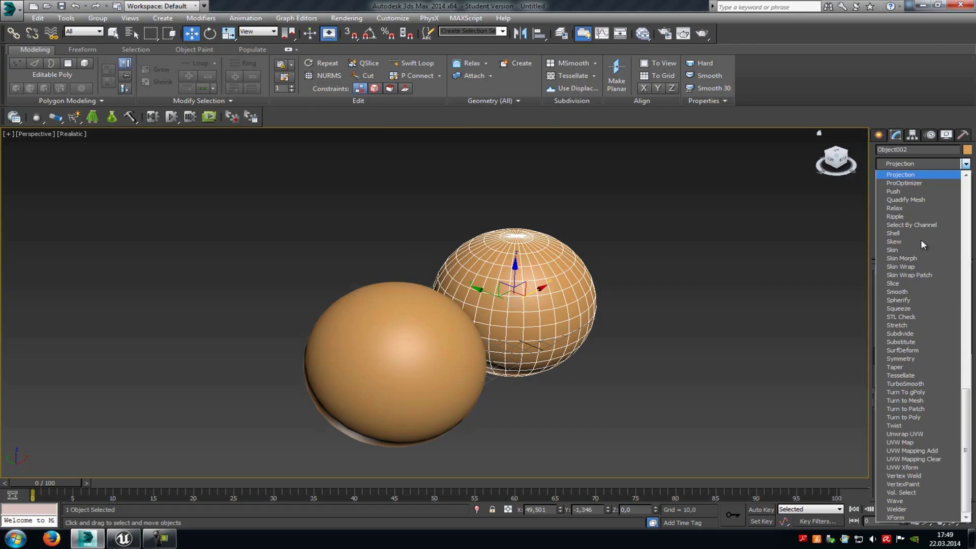
pyautogui.click(922, 183)
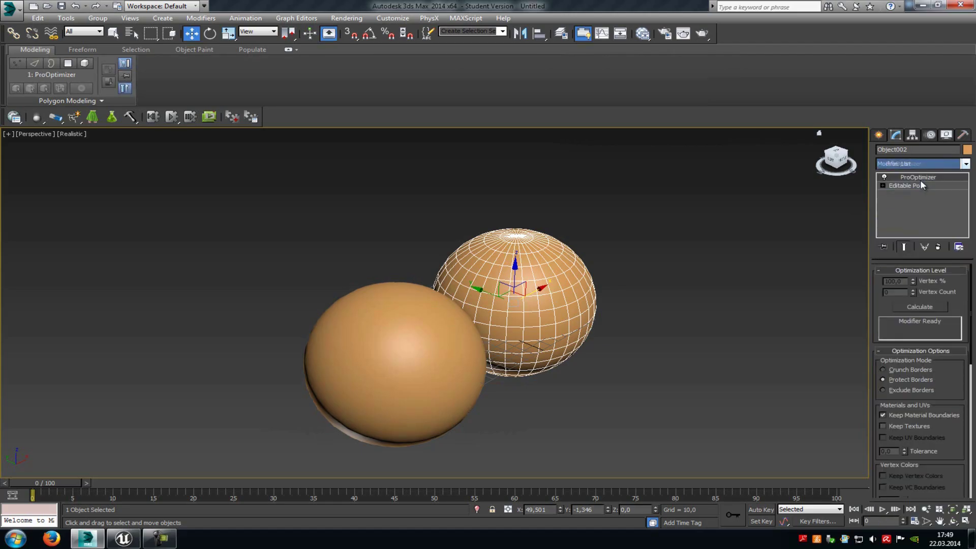
pyautogui.click(924, 306)
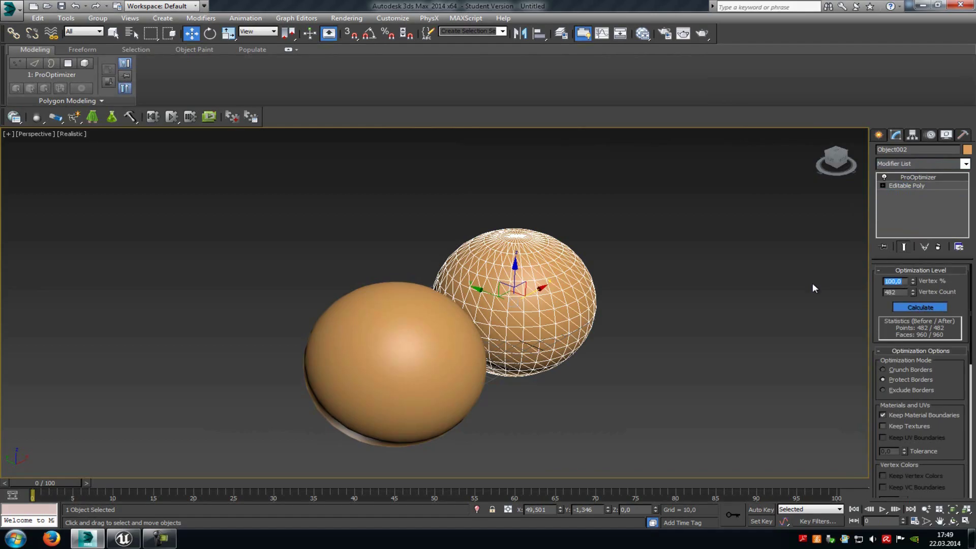
# Try vertex percentages of 30, 70 and 40 in ProOptimizer, and set Vertex % to 20
pyautogui.write('30')
pyautogui.press('Return')
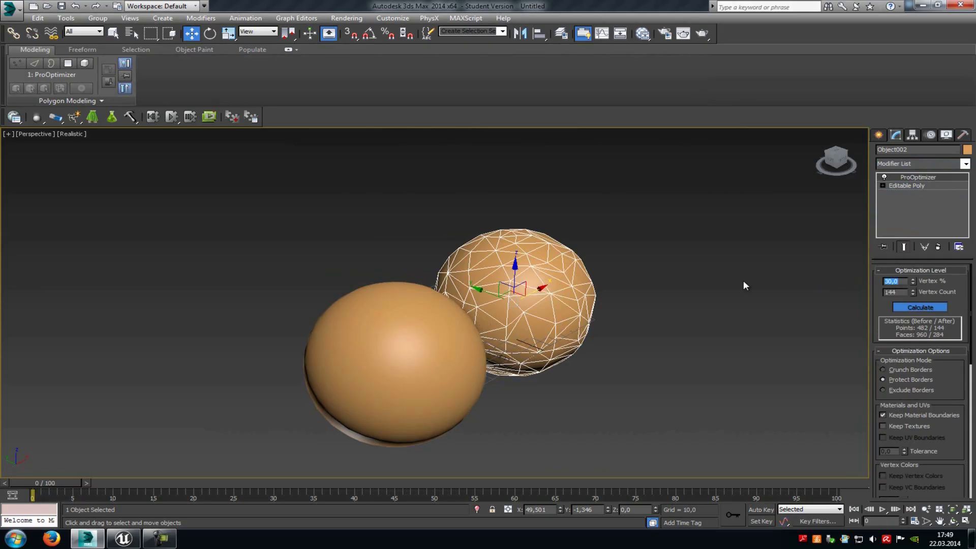
pyautogui.write('70')
pyautogui.press('Return')
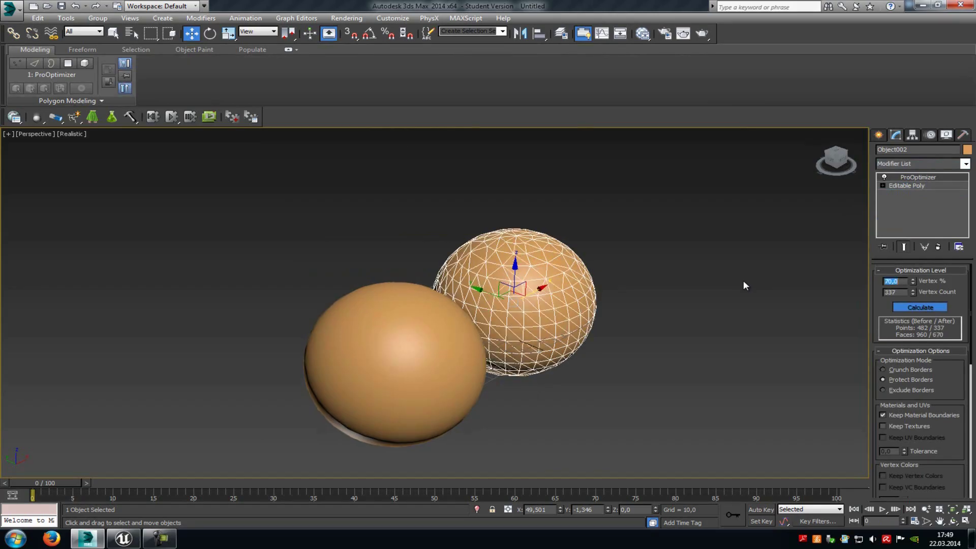
pyautogui.write('40')
pyautogui.press('Return')
pyautogui.write('20')
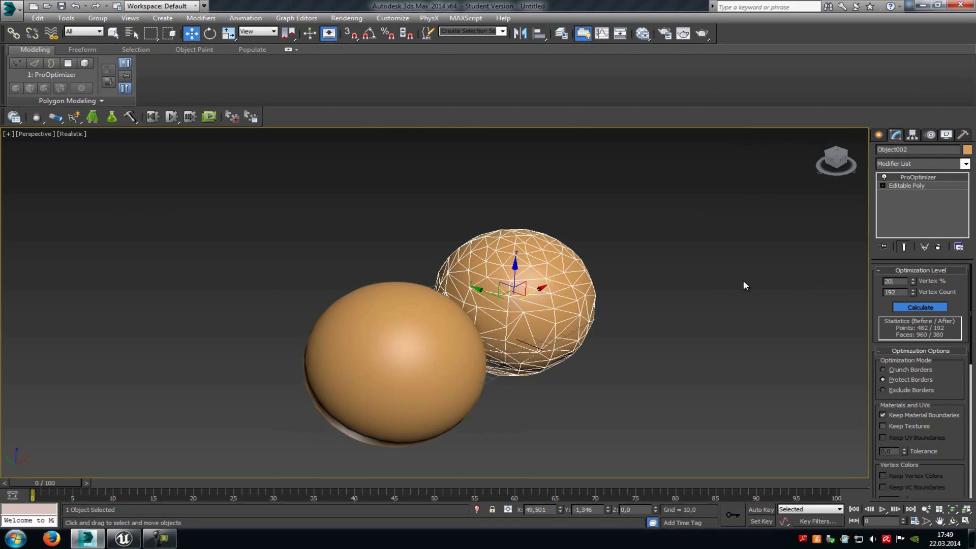
pyautogui.press('Return')
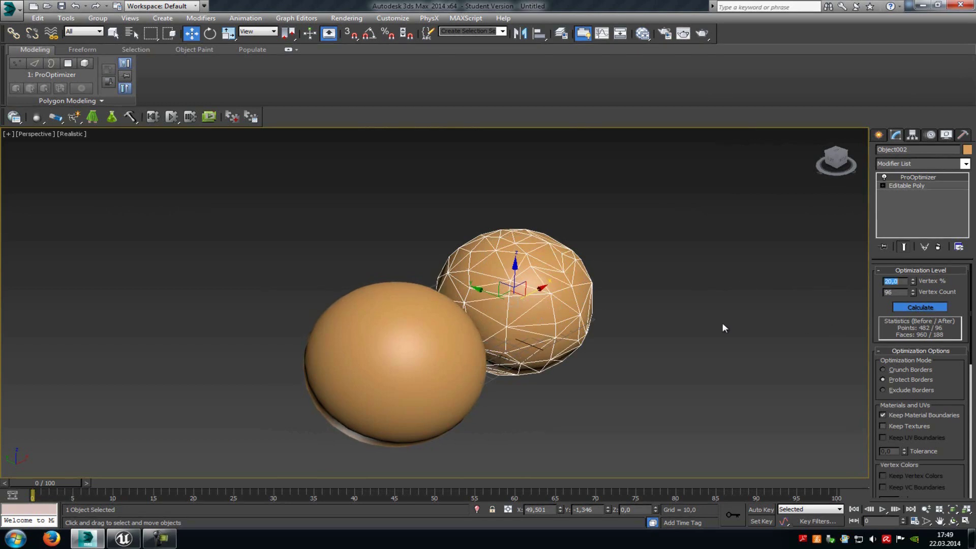
# Move the optimized sphere to absolute world X 0 and Y 0 with exact transform values
pyautogui.click(729, 219)
pyautogui.click(510, 290)
pyautogui.rightClick(541, 293)
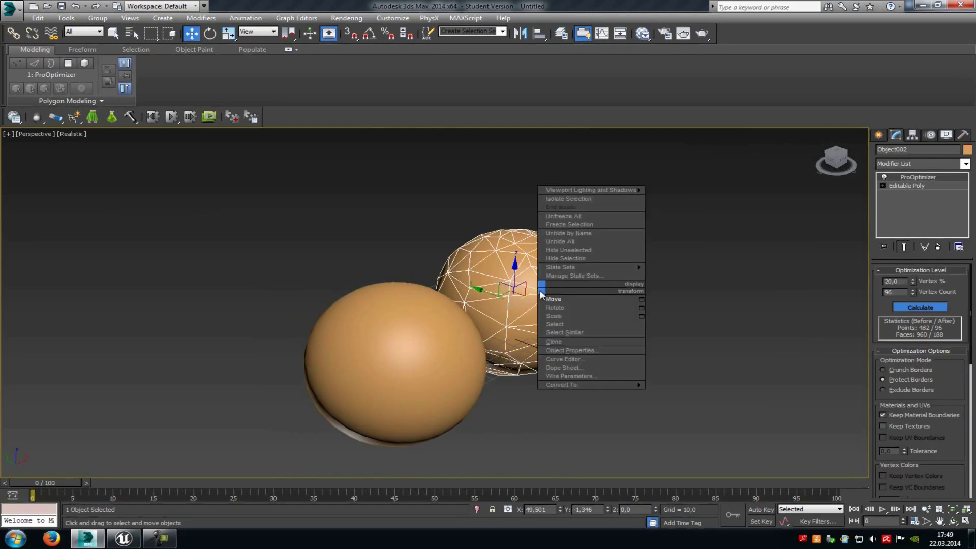
pyautogui.click(642, 299)
pyautogui.moveTo(800, 275); pyautogui.dragTo(655, 274)
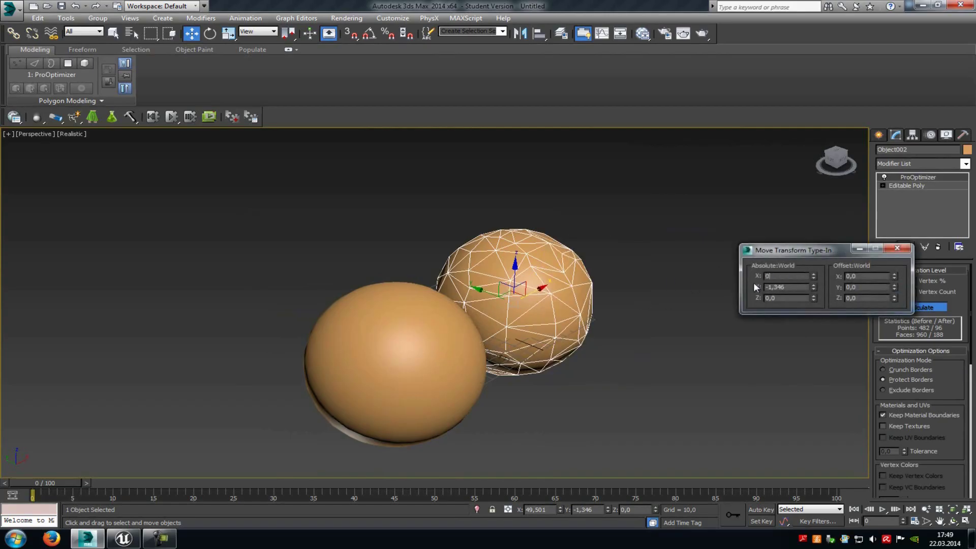
pyautogui.doubleClick(788, 289)
pyautogui.write('0')
# Move the original high-poly sphere to absolute world X 0 and Y 0, and close the transform dialog
pyautogui.click(420, 359)
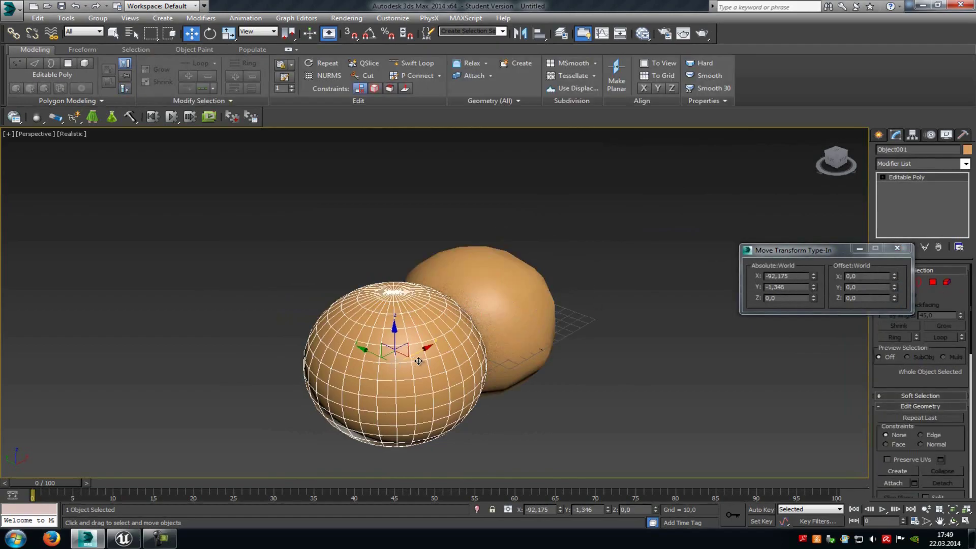
pyautogui.click(793, 276)
pyautogui.write('0')
pyautogui.press('Return')
pyautogui.write('0')
pyautogui.press('Return')
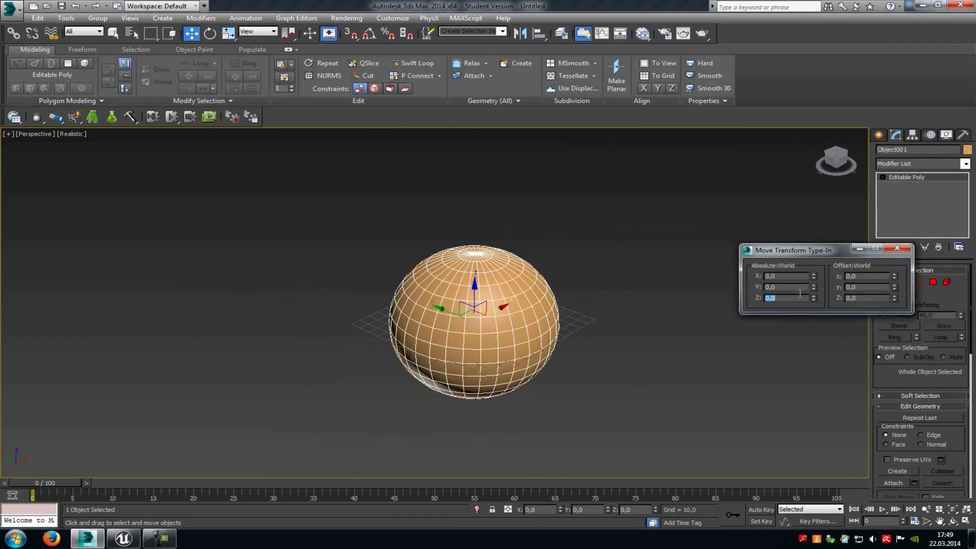
pyautogui.click(895, 248)
# Select Object001 and Object002 in the Container Explorer and group them as Group001
pyautogui.click(65, 18)
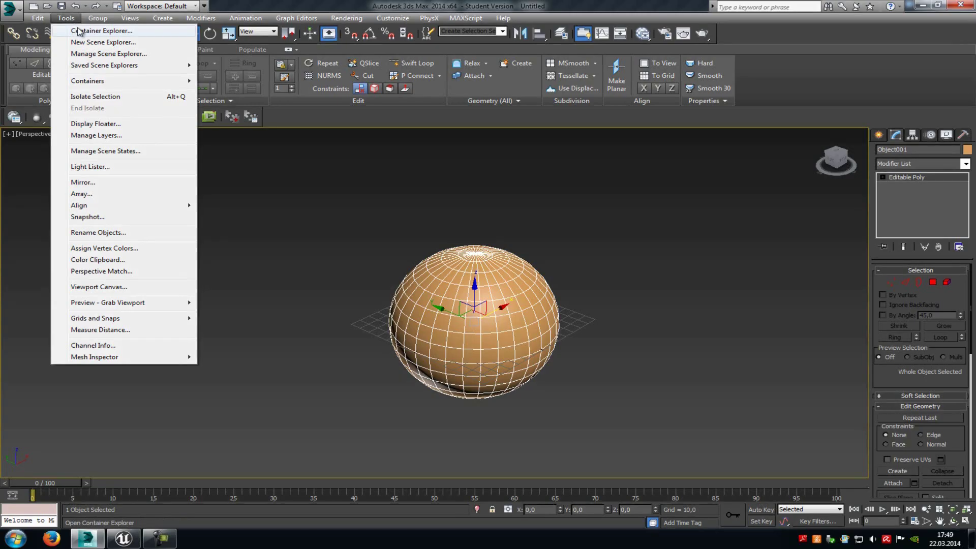
pyautogui.click(79, 32)
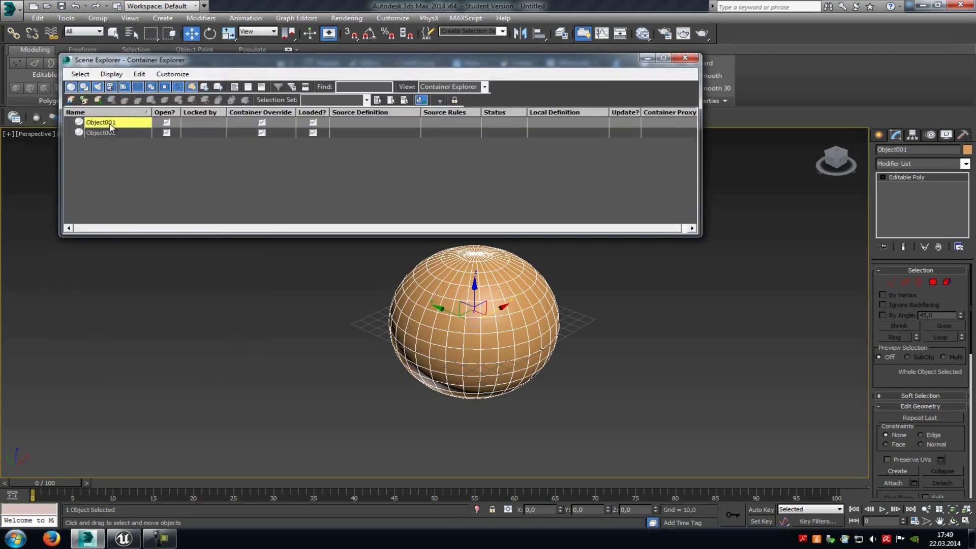
pyautogui.keyDown('shift'); pyautogui.click(109, 132); pyautogui.keyUp('shift')
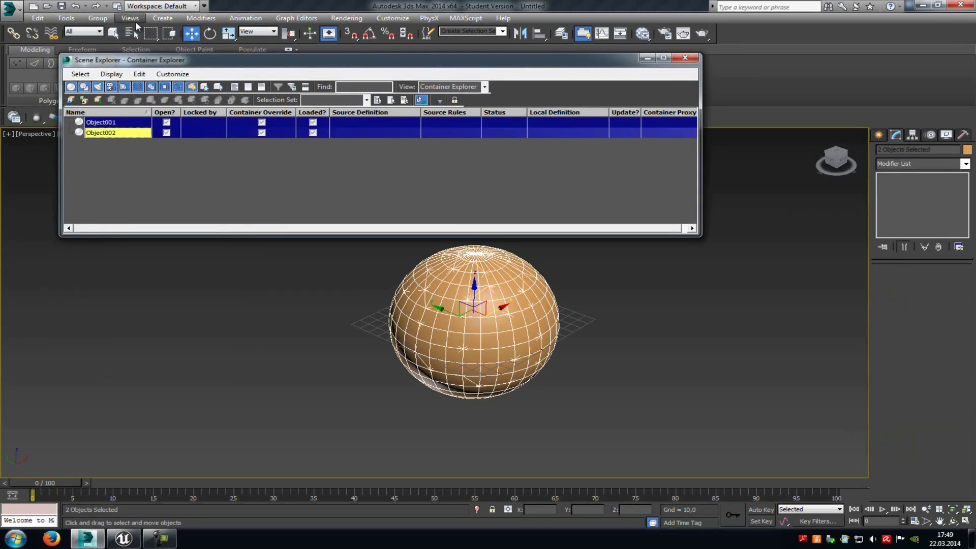
pyautogui.click(97, 18)
pyautogui.click(108, 29)
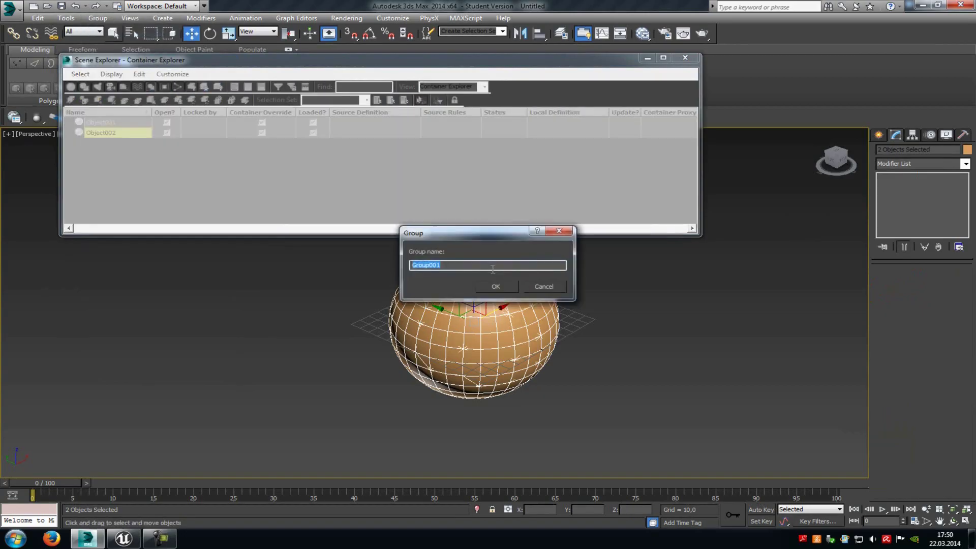
pyautogui.click(496, 286)
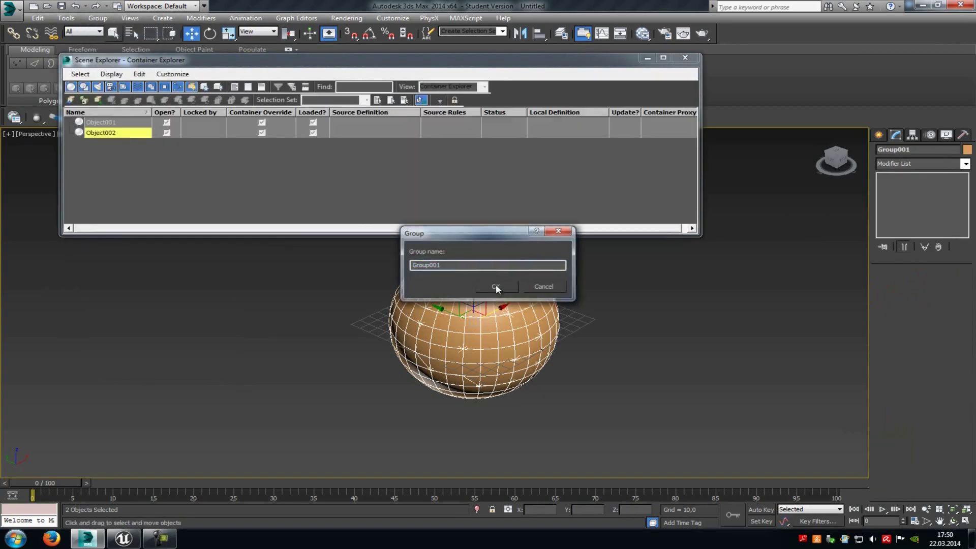
# Close the Container Explorer and load the Level of Detail utility
pyautogui.click(963, 136)
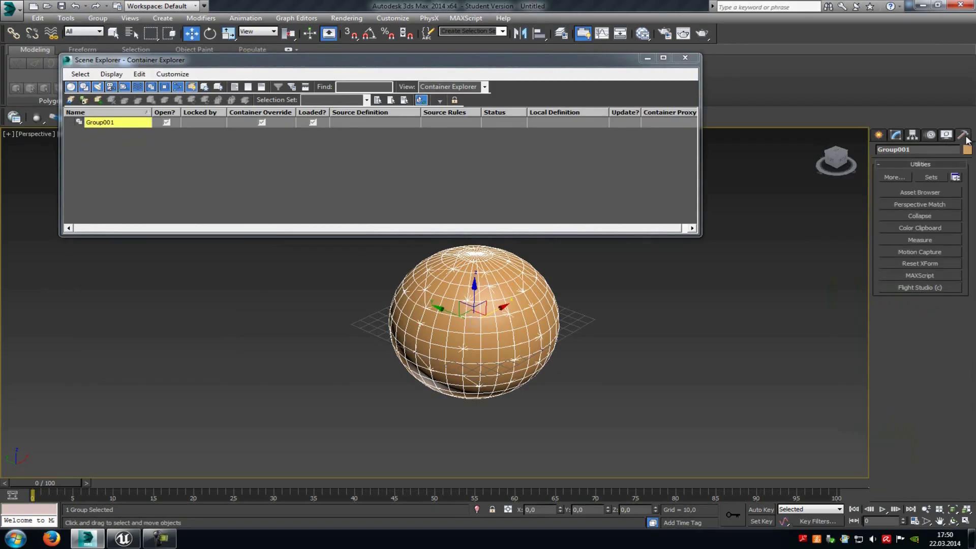
pyautogui.moveTo(616, 62); pyautogui.dragTo(523, 174)
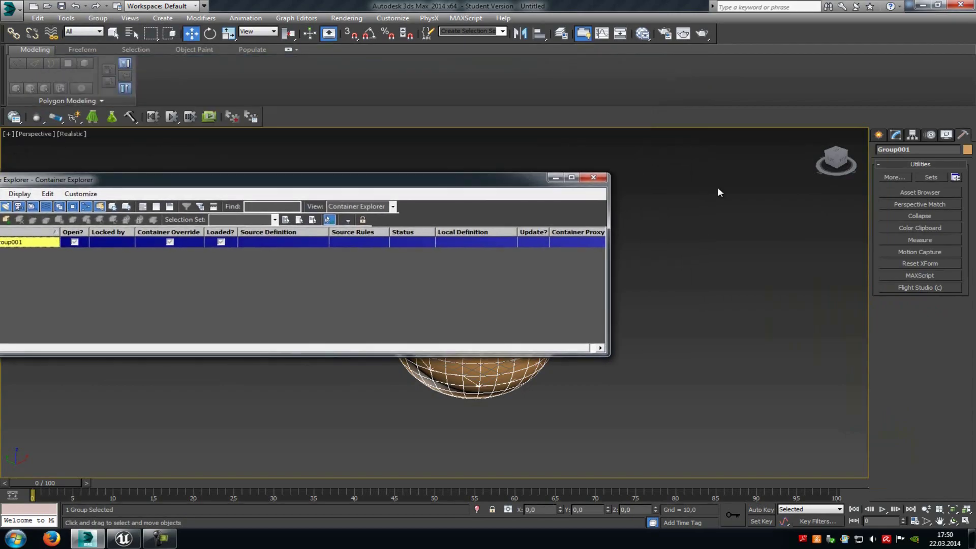
pyautogui.click(592, 172)
pyautogui.click(884, 177)
pyautogui.click(474, 269)
pyautogui.scroll(-1, 472, 254)
pyautogui.click(435, 242)
pyautogui.doubleClick(440, 242)
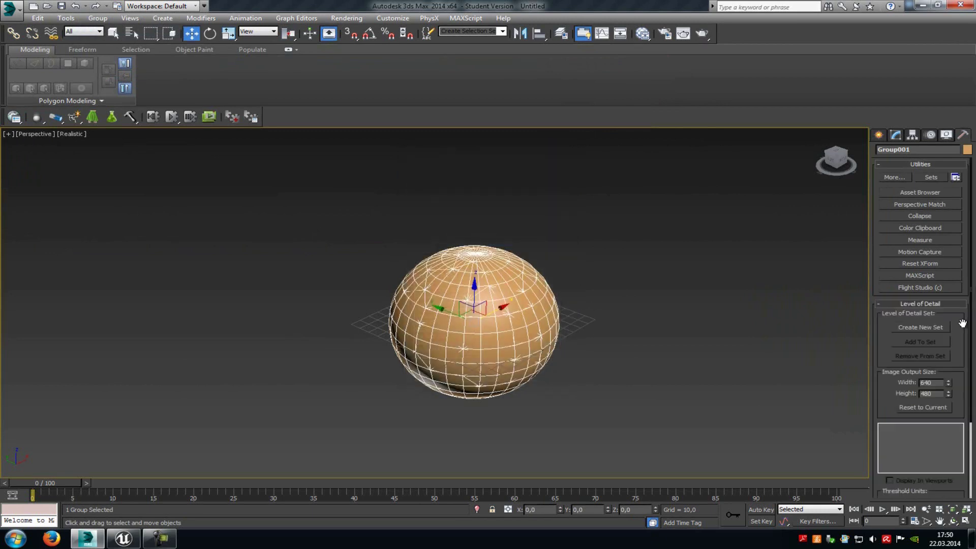
# Create a new level of detail set from the group and display its Object001 level in the viewports
pyautogui.click(932, 328)
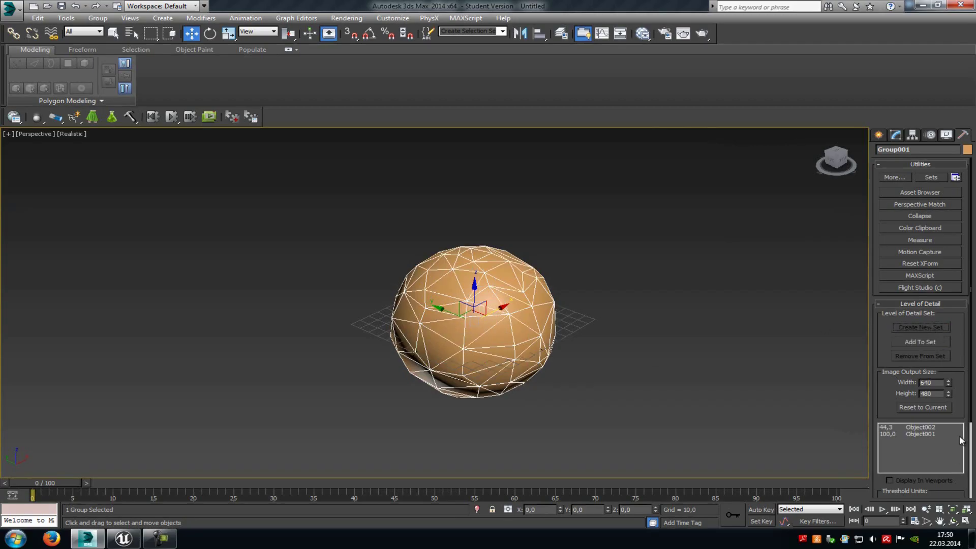
pyautogui.click(925, 434)
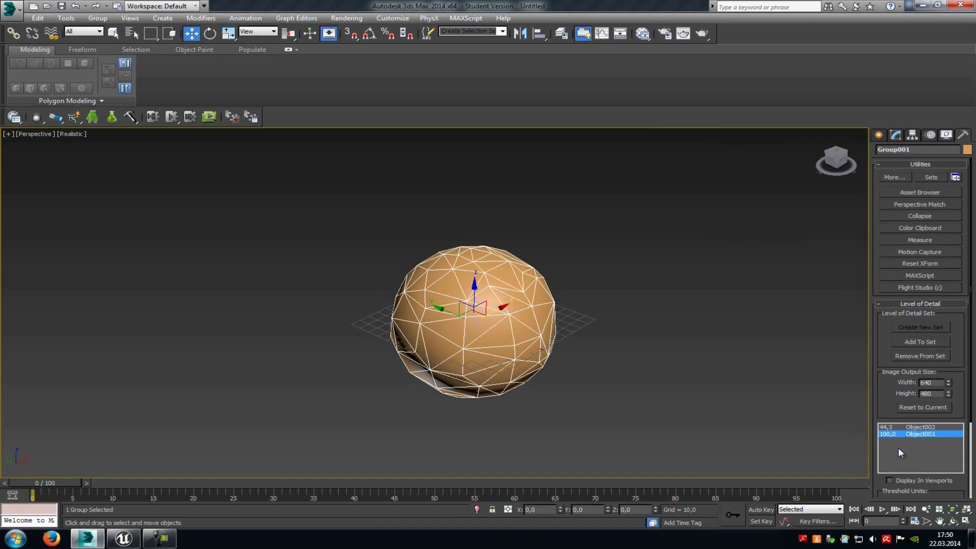
pyautogui.click(889, 480)
# Export the scene with the level of detail group as an Autodesk FBX file
pyautogui.click(11, 8)
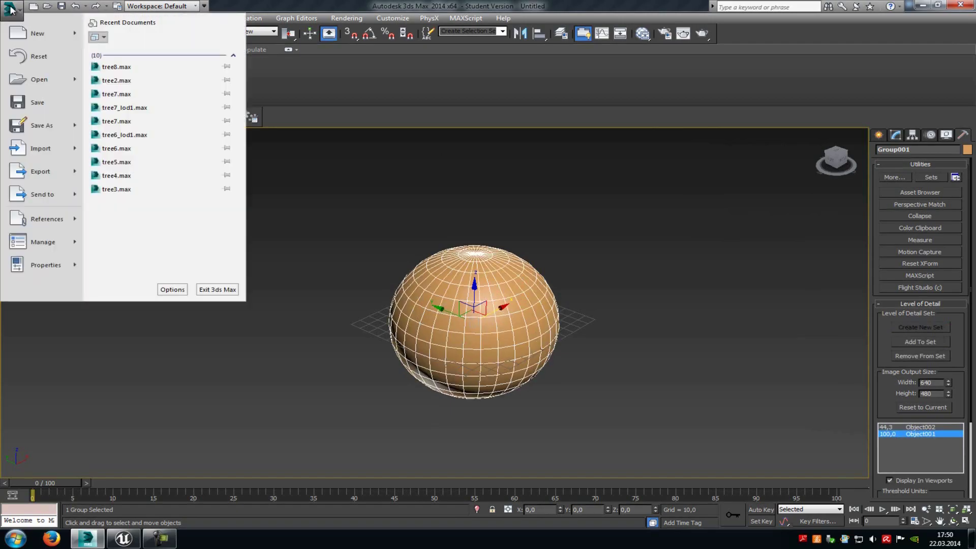
pyautogui.click(32, 169)
pyautogui.scroll(-4, 349, 109)
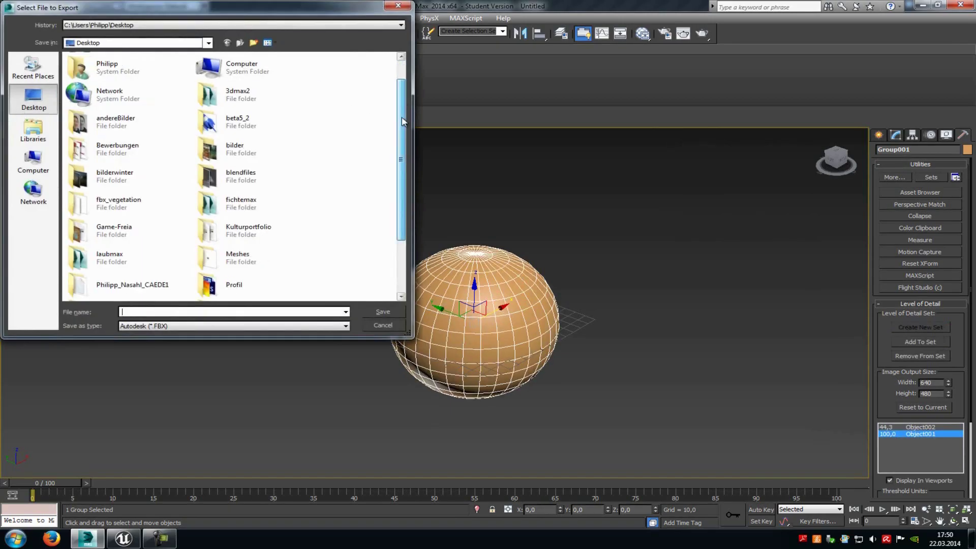
pyautogui.doubleClick(127, 295)
pyautogui.click(509, 303)
pyautogui.click(709, 403)
# Switch to Unreal Engine and import base.FBX from the Desktop into the Props folder as a static mesh with Import Mesh LODs enabled
pyautogui.click(124, 539)
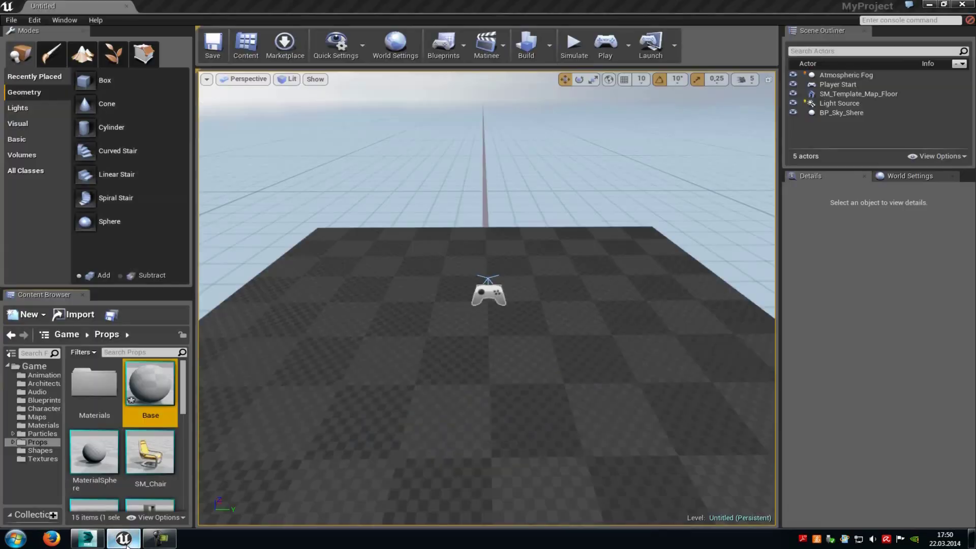
pyautogui.click(75, 320)
pyautogui.scroll(-5, 335, 189)
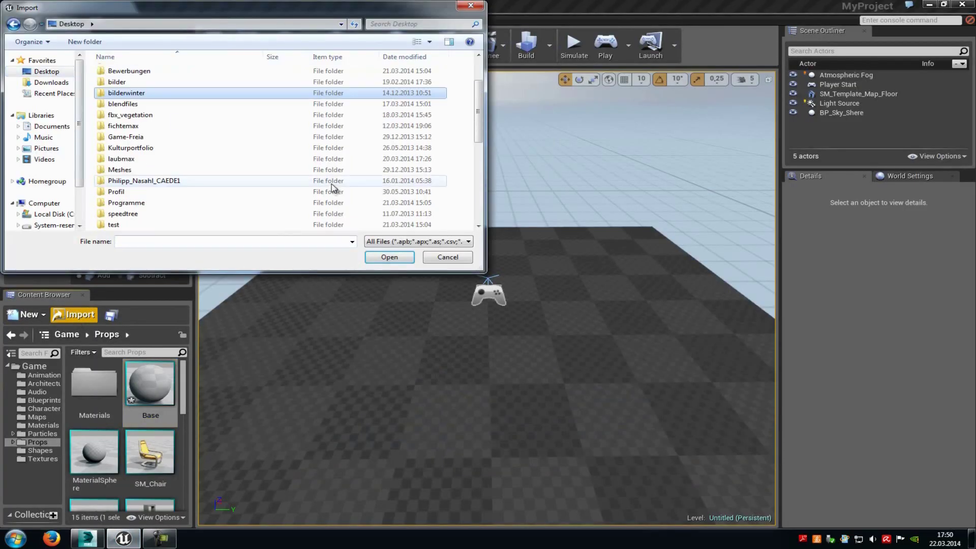
pyautogui.doubleClick(122, 92)
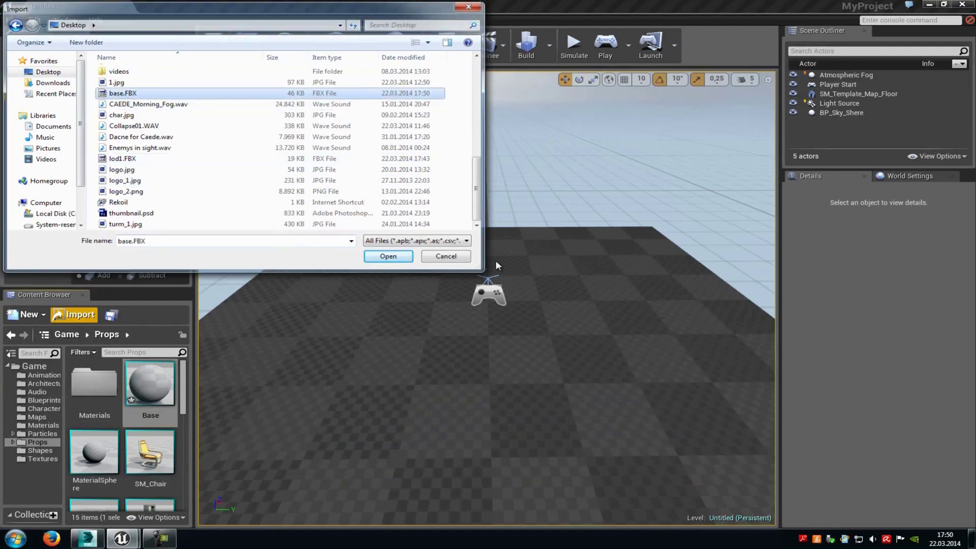
pyautogui.click(545, 282)
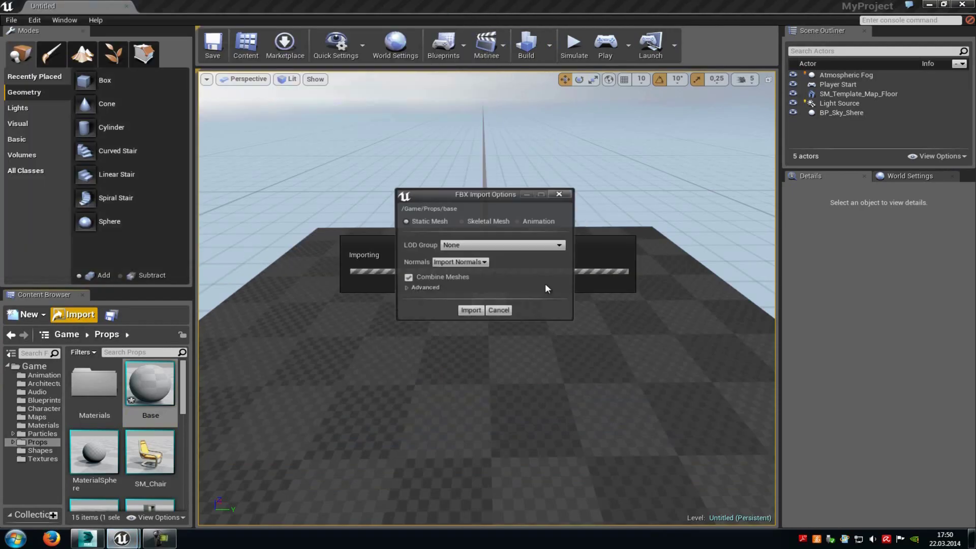
pyautogui.click(407, 288)
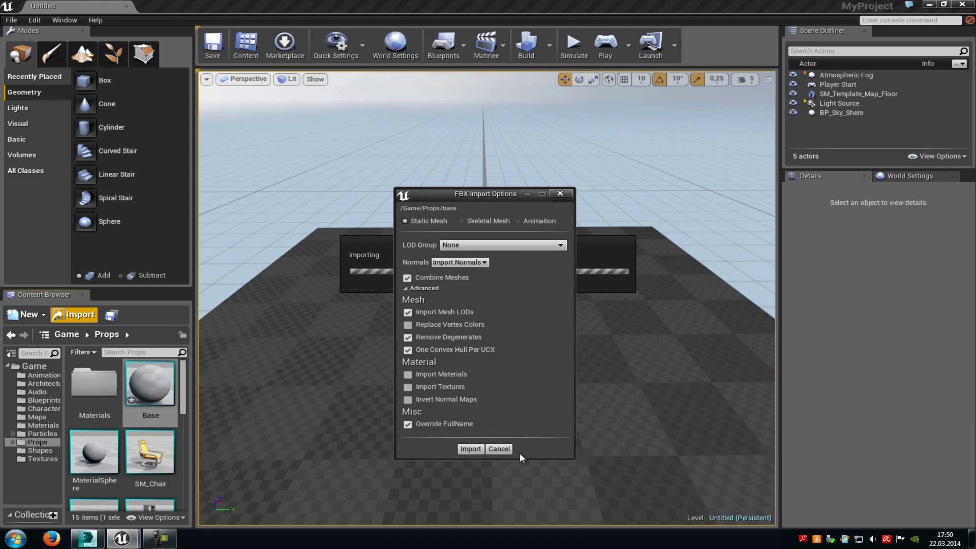
pyautogui.click(470, 449)
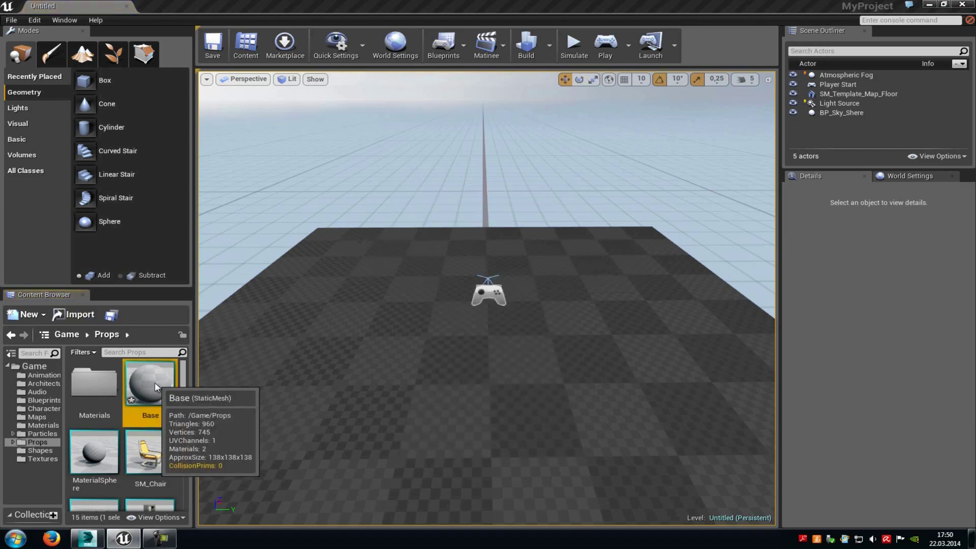
# Open the imported Base mesh in its editor and compare the triangle and vertex details of LOD0 and LOD1
pyautogui.doubleClick(161, 389)
pyautogui.click(855, 65)
pyautogui.scroll(-1, 864, 172)
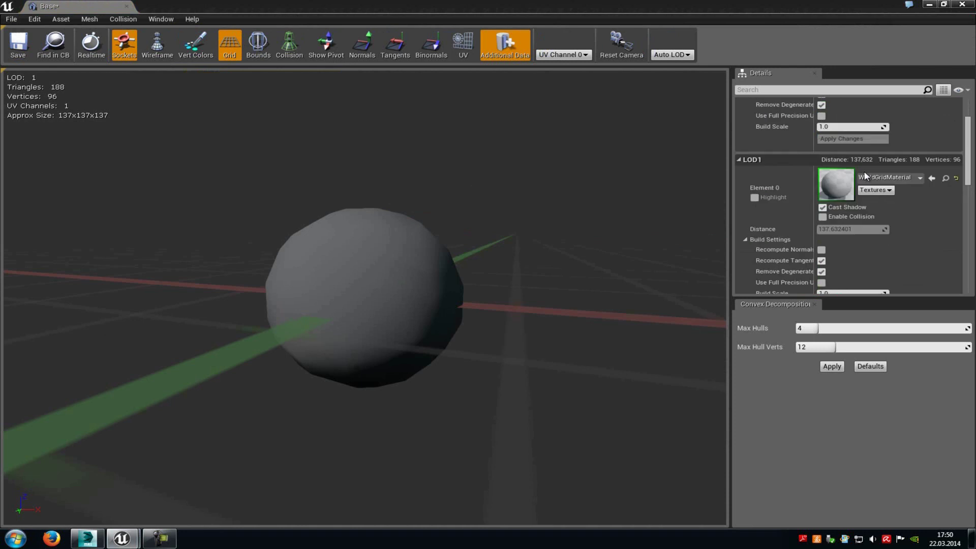
pyautogui.scroll(3, 865, 176)
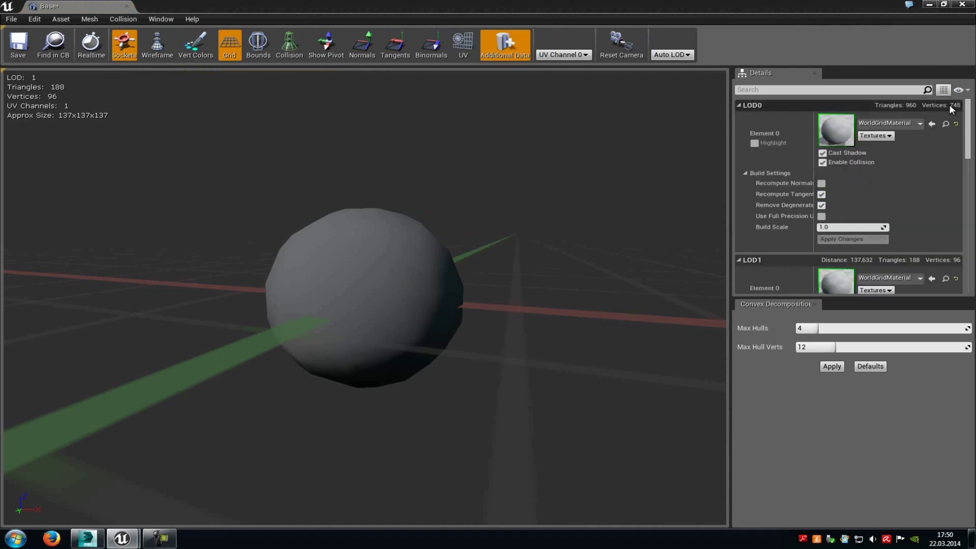
pyautogui.scroll(-3, 937, 138)
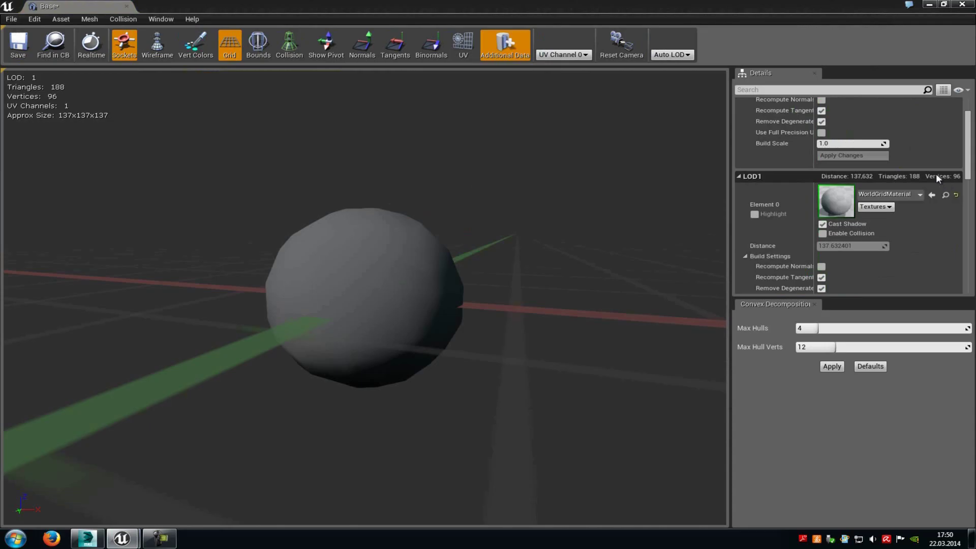
pyautogui.scroll(3, 937, 175)
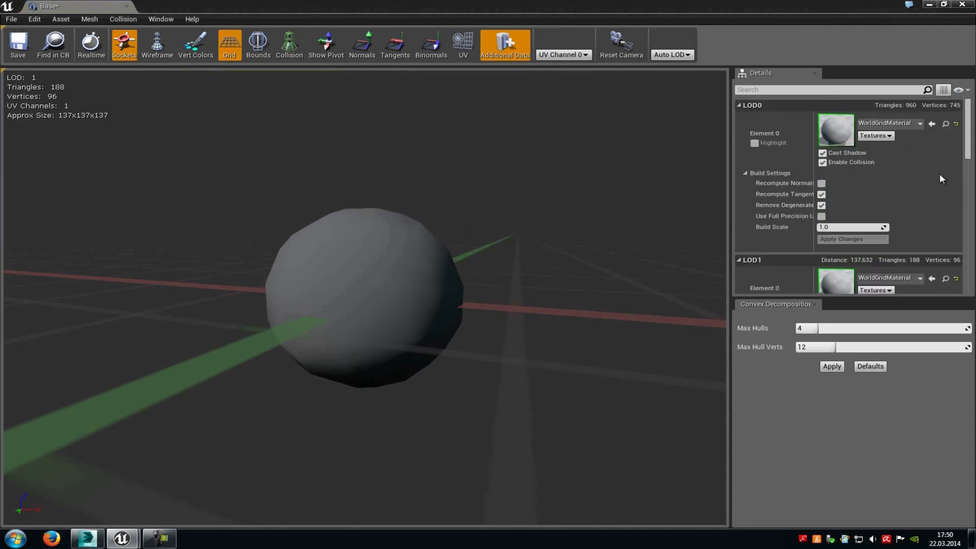
# Preview the Base mesh at LOD Level 1 and at Base LOD
pyautogui.click(678, 61)
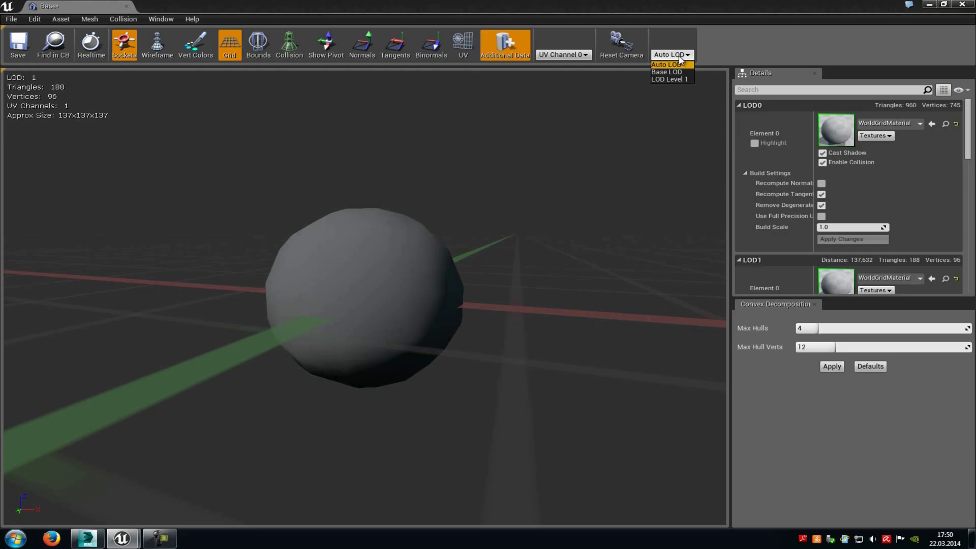
pyautogui.click(675, 78)
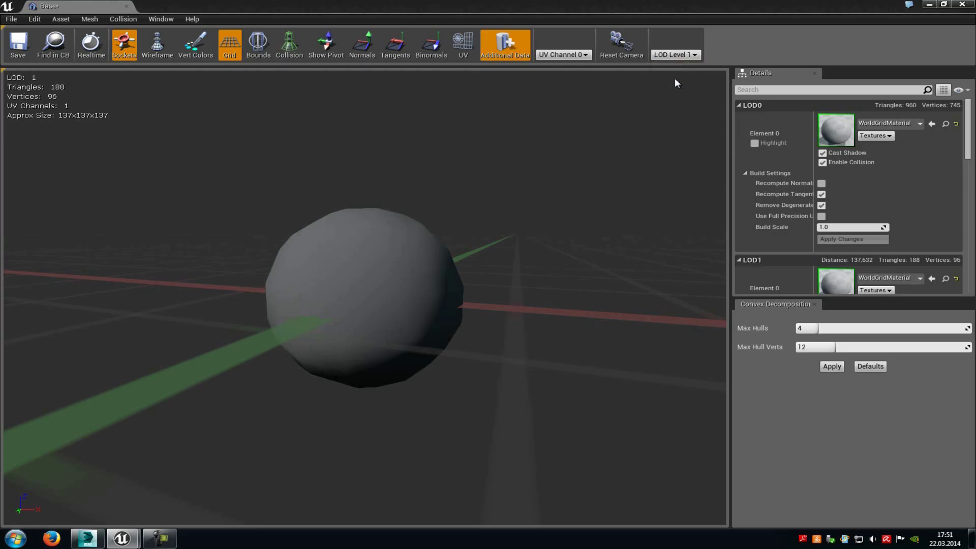
pyautogui.click(675, 55)
pyautogui.click(670, 73)
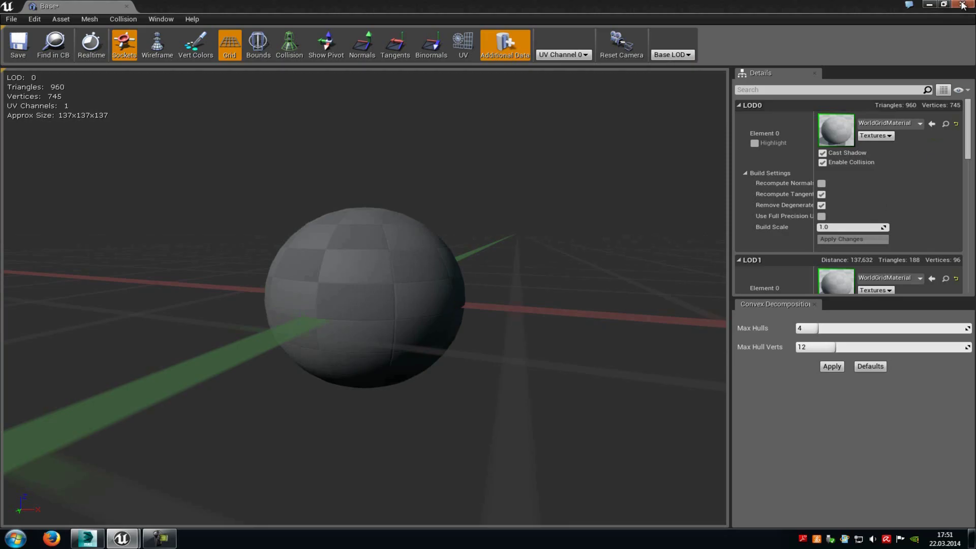
# Assign the M_Brick_Clay_Beveled material from the Materials folder to LOD0 of the Base mesh
pyautogui.click(944, 4)
pyautogui.click(43, 425)
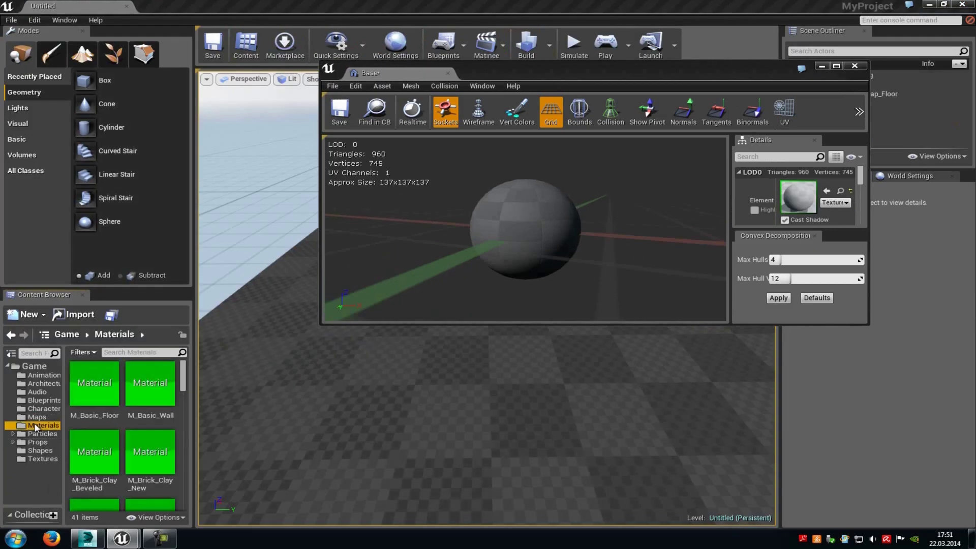
pyautogui.click(112, 470)
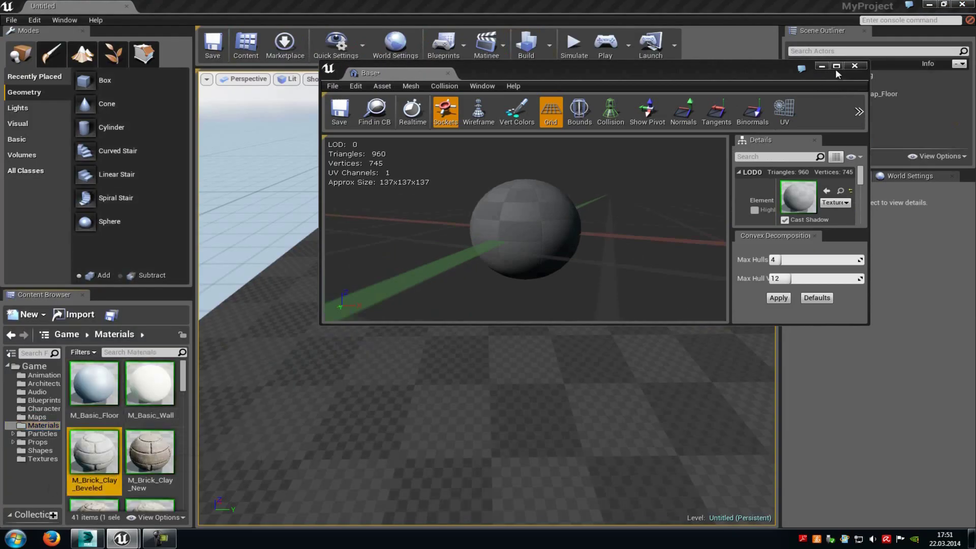
pyautogui.click(836, 66)
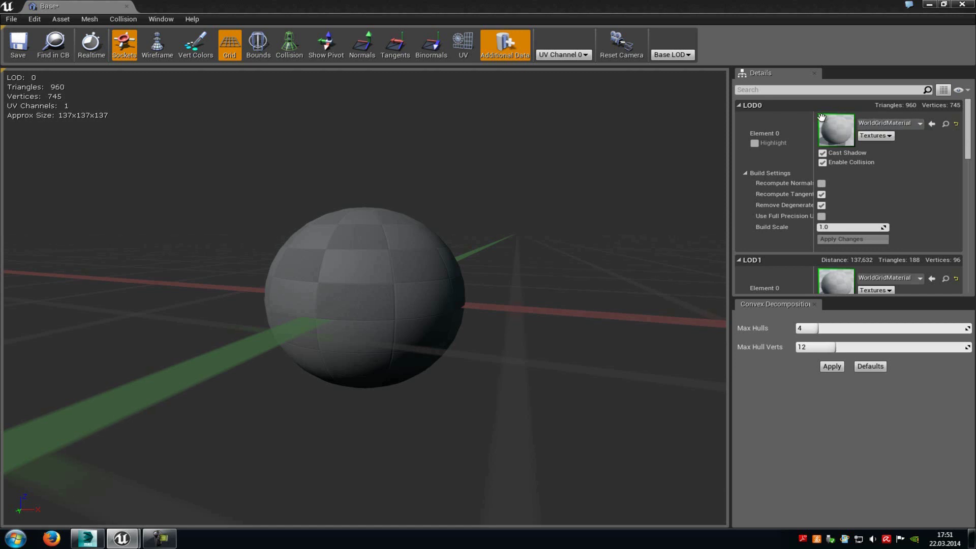
pyautogui.click(931, 122)
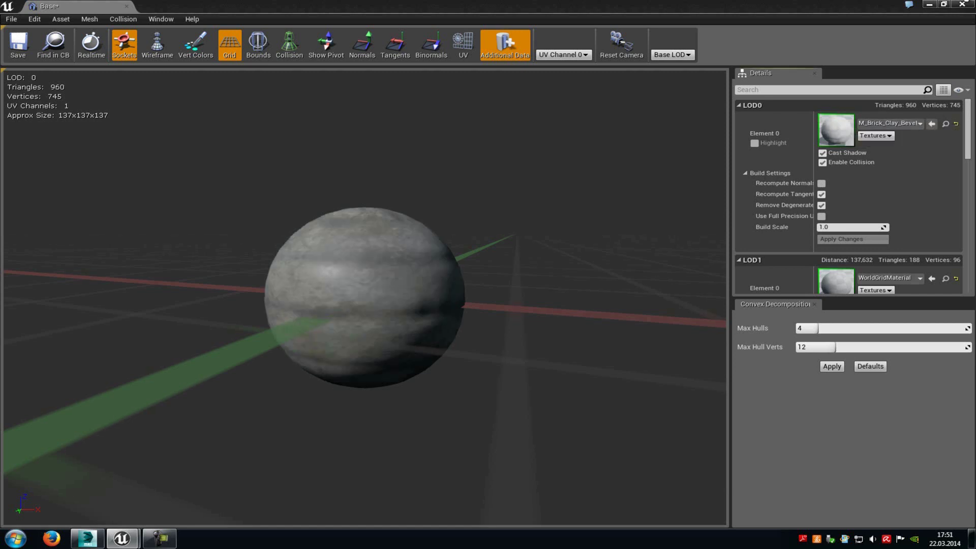
# Assign the M_Metal_Brushed_Nickel material from the Materials folder to LOD1 of the Base mesh
pyautogui.click(943, 4)
pyautogui.scroll(-8, 112, 467)
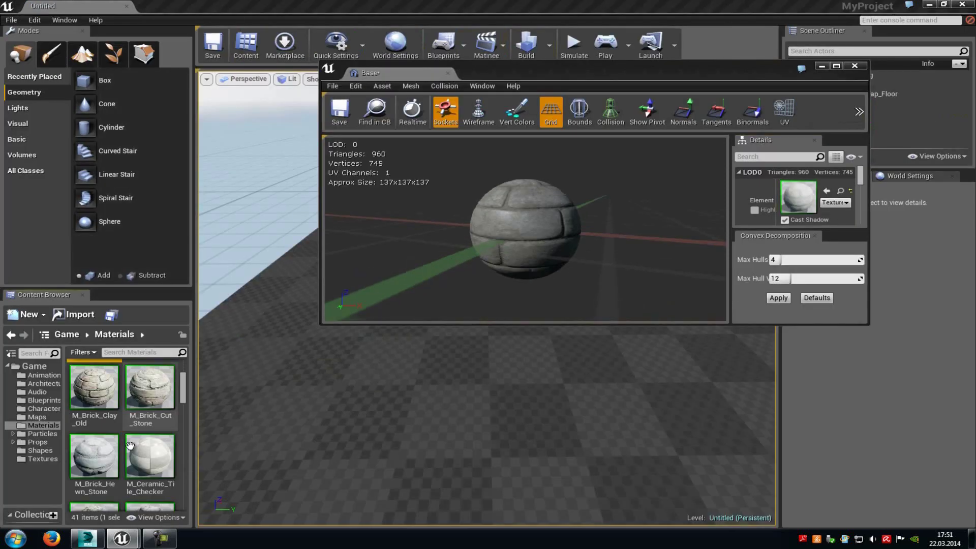
pyautogui.scroll(-3, 152, 437)
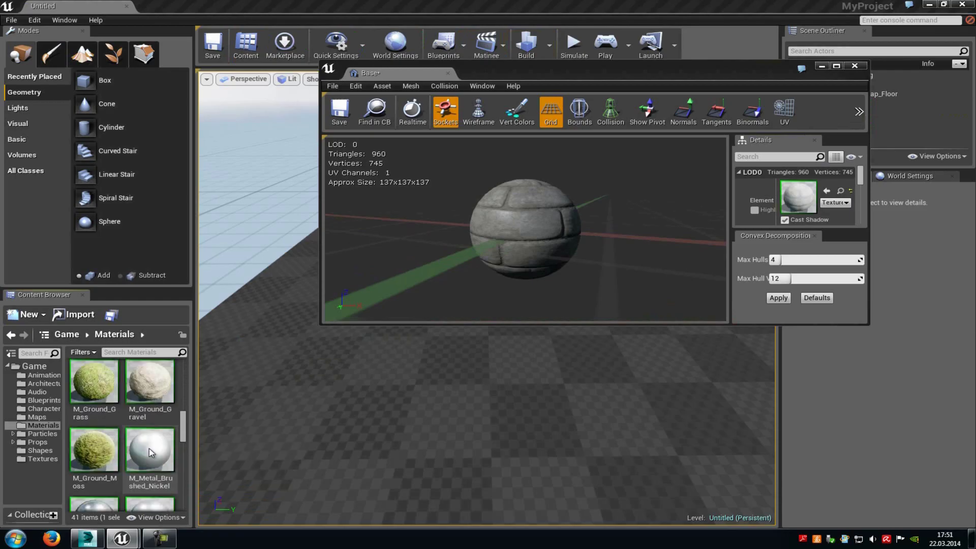
pyautogui.click(150, 386)
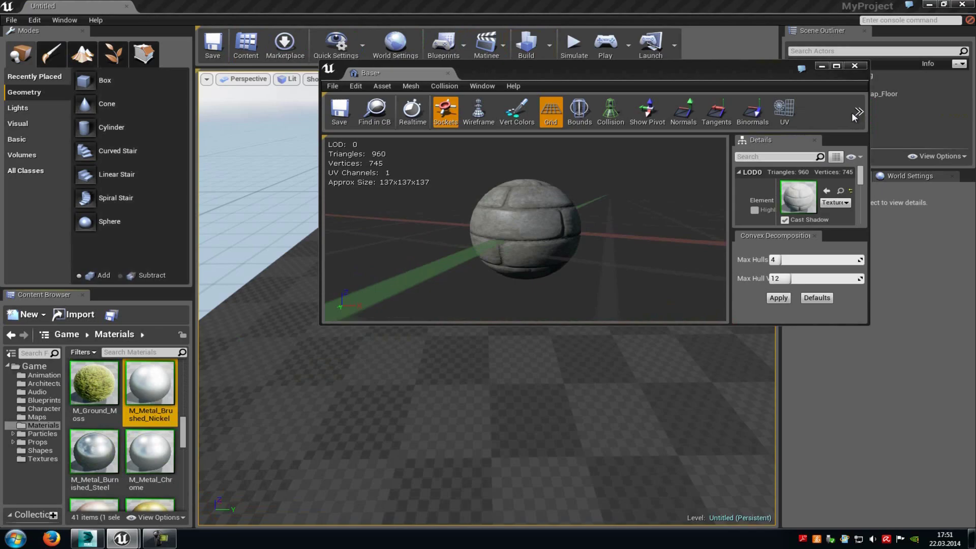
pyautogui.click(836, 66)
pyautogui.scroll(-5, 895, 197)
pyautogui.scroll(-2, 897, 199)
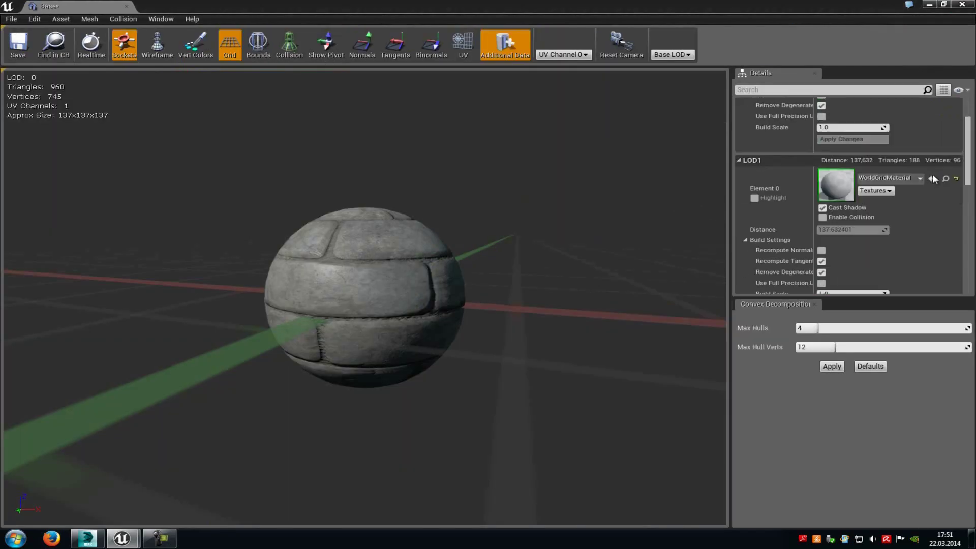
# Compare the newly assigned materials by previewing LOD Level 1 and returning the preview to Base LOD
pyautogui.click(672, 55)
pyautogui.click(688, 78)
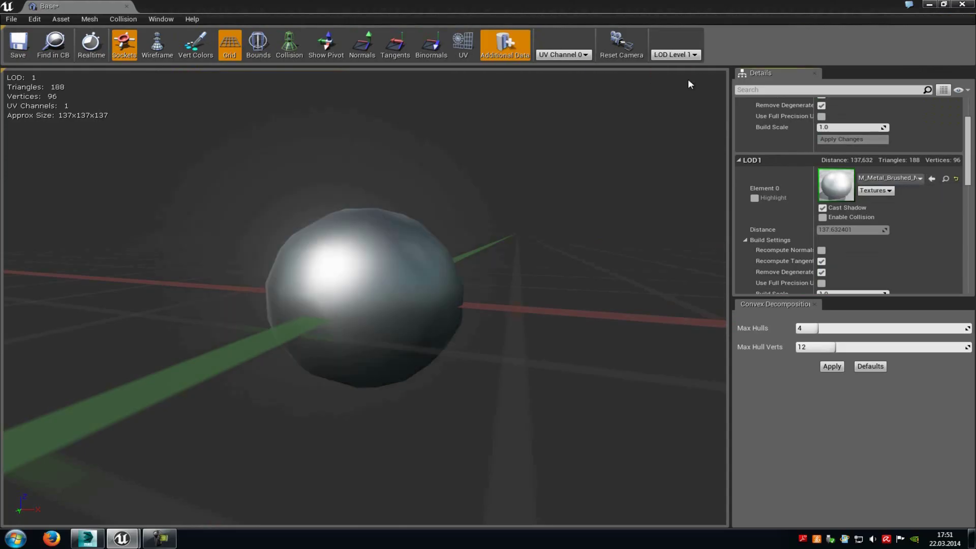
pyautogui.click(688, 55)
pyautogui.click(680, 74)
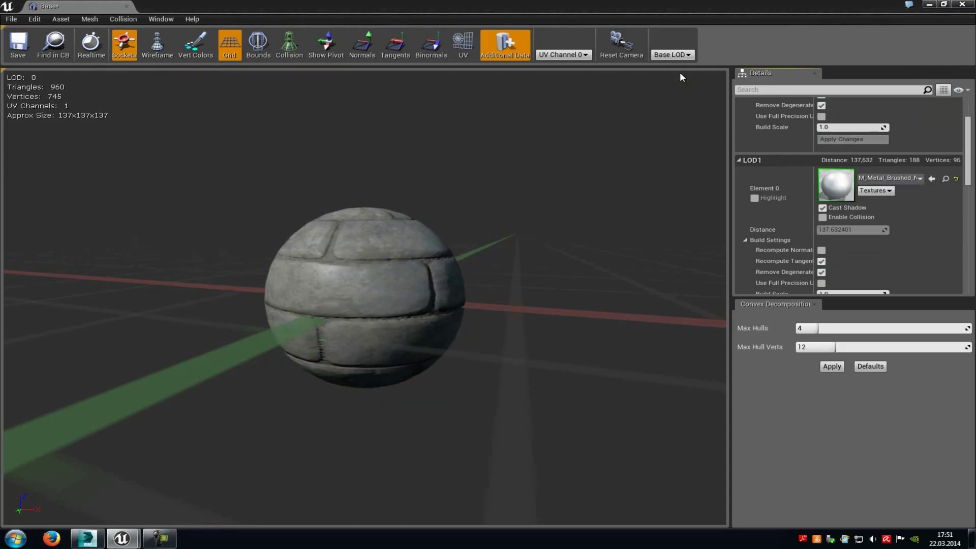
pyautogui.scroll(4, 336, 231)
pyautogui.scroll(-3, 340, 227)
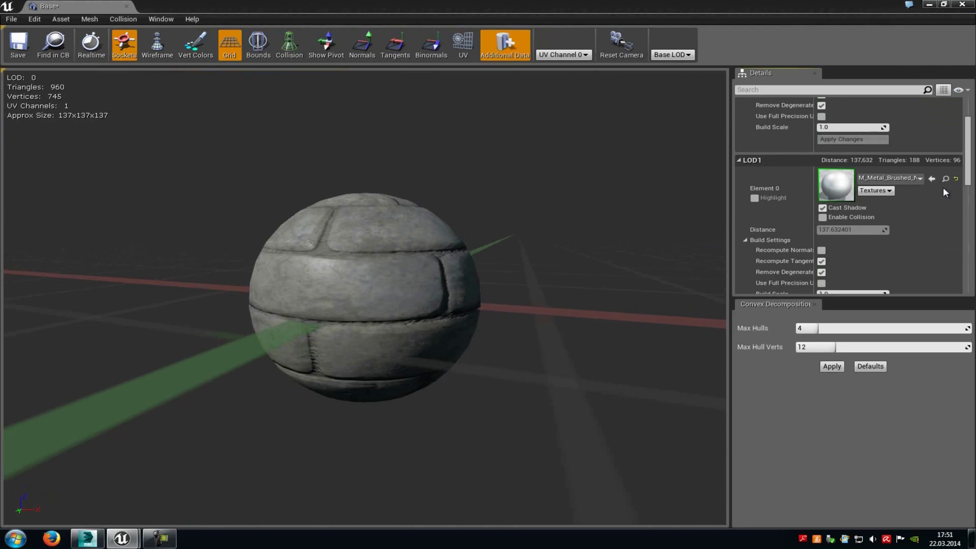
# Search the mesh details for "auto", turn off Auto compute LOD Distances and clear the search
pyautogui.scroll(3, 943, 188)
pyautogui.click(758, 90)
pyautogui.write('auto')
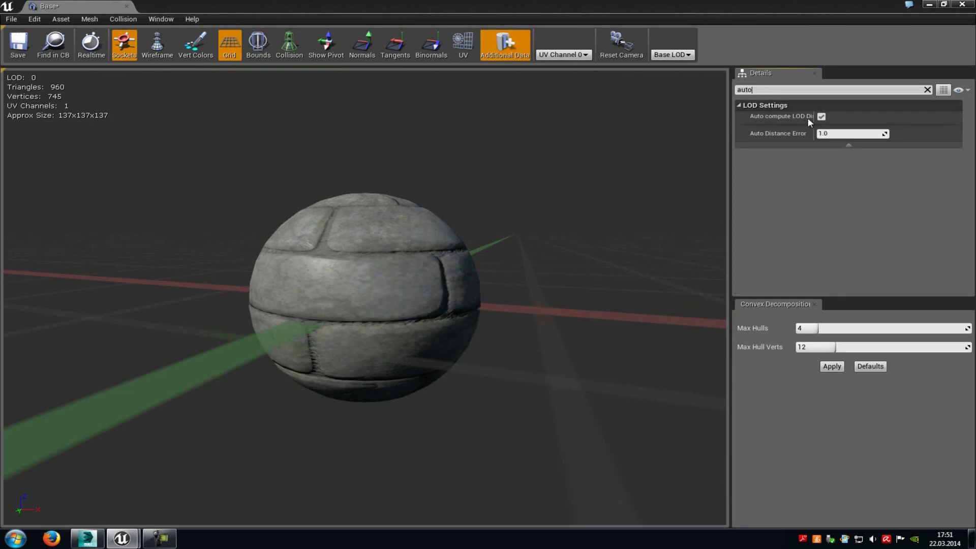
pyautogui.moveTo(814, 121); pyautogui.dragTo(846, 122)
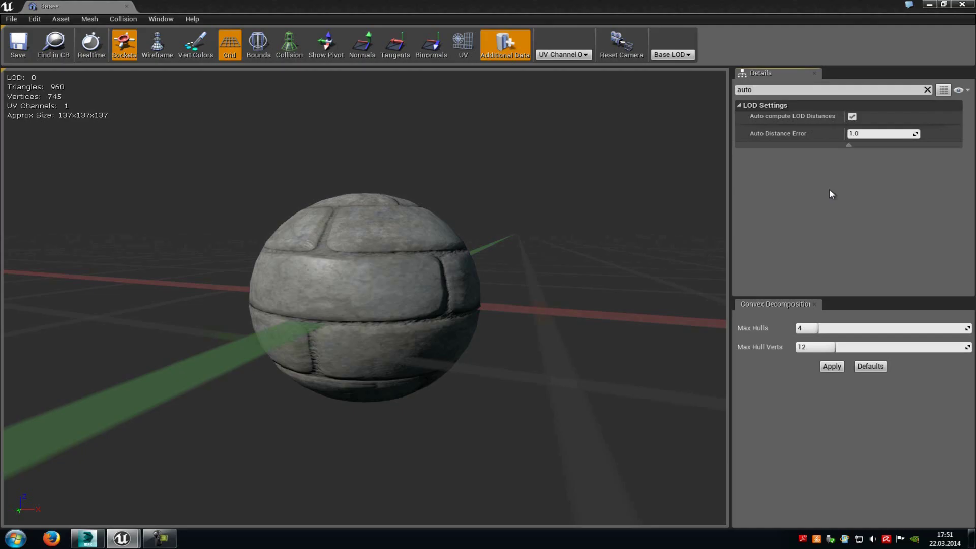
pyautogui.click(869, 135)
pyautogui.click(922, 170)
pyautogui.click(927, 90)
# Set the LOD1 distance of the Base mesh to 300 and return to the level editor
pyautogui.scroll(-5, 906, 196)
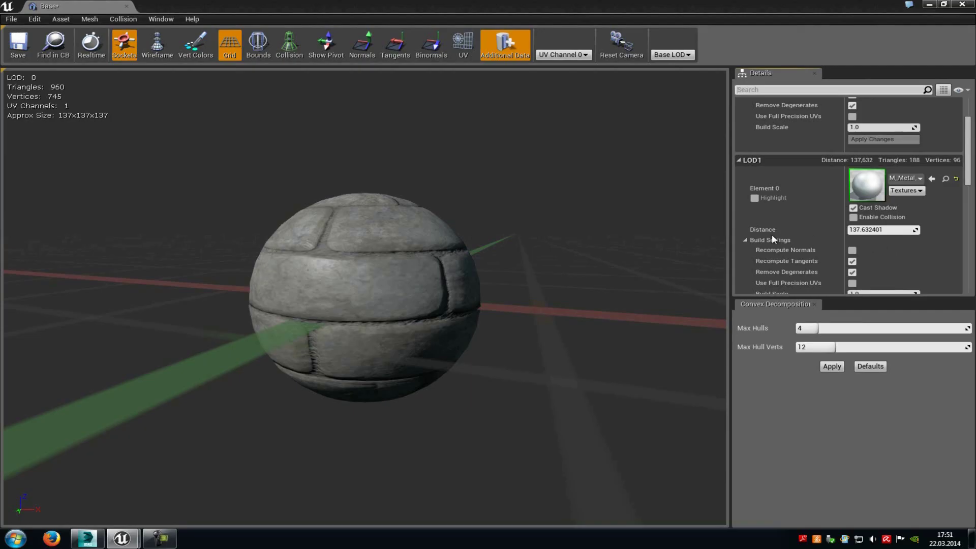
pyautogui.click(887, 230)
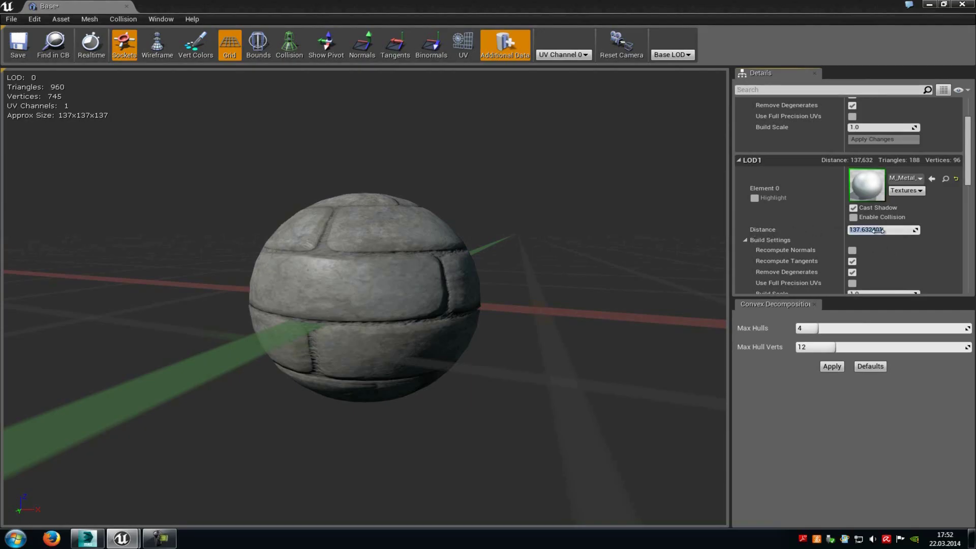
pyautogui.scroll(-4, 887, 243)
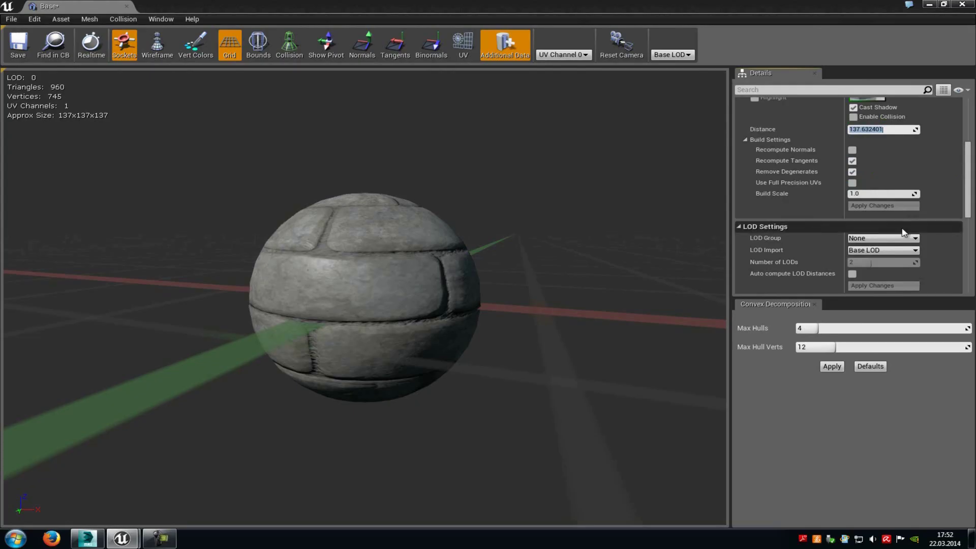
pyautogui.scroll(3, 917, 222)
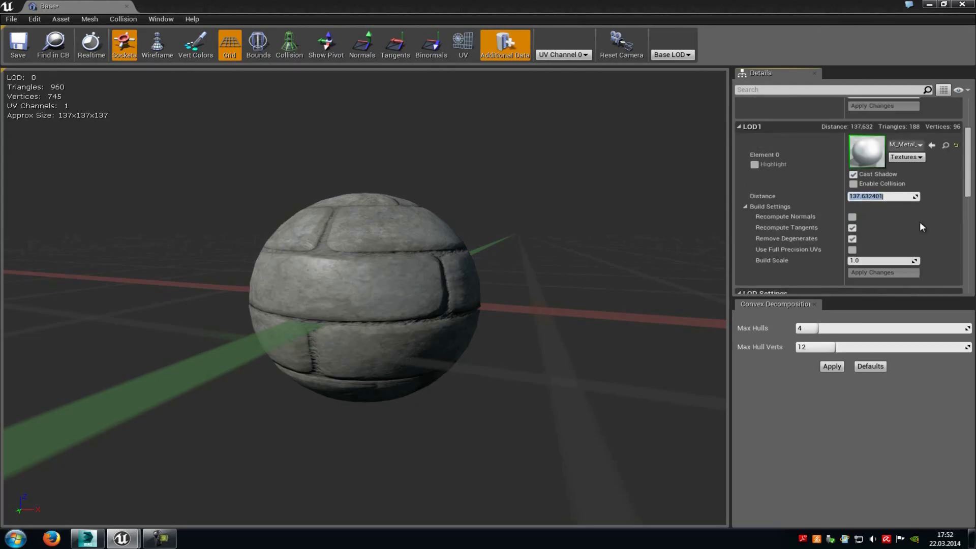
pyautogui.write('300')
pyautogui.press('Return')
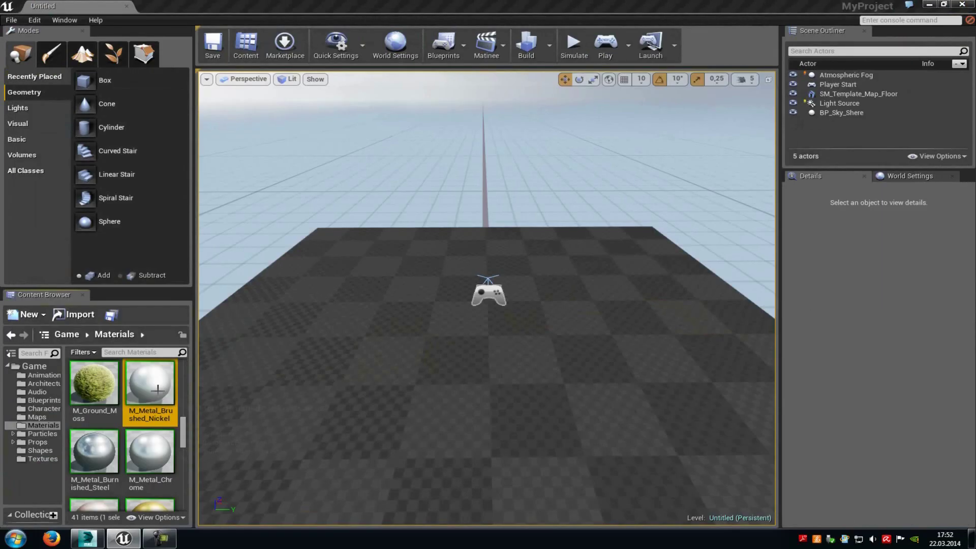
# Place the Base mesh from the Props folder onto the floor in the level and raise it with the move tool
pyautogui.click(37, 441)
pyautogui.scroll(5, 178, 479)
pyautogui.moveTo(150, 384); pyautogui.dragTo(429, 321)
pyautogui.moveTo(500, 322); pyautogui.dragTo(584, 318)
pyautogui.press('w')
pyautogui.moveTo(427, 293); pyautogui.dragTo(430, 203)
# View the placed Base sphere from nearer and farther away to examine where it switches between LODs
pyautogui.click(621, 402)
pyautogui.moveTo(551, 409); pyautogui.dragTo(785, 385, button='right')
pyautogui.scroll(-10, 735, 361)
pyautogui.press('s')
pyautogui.press('w')
pyautogui.scroll(-10, 538, 412)
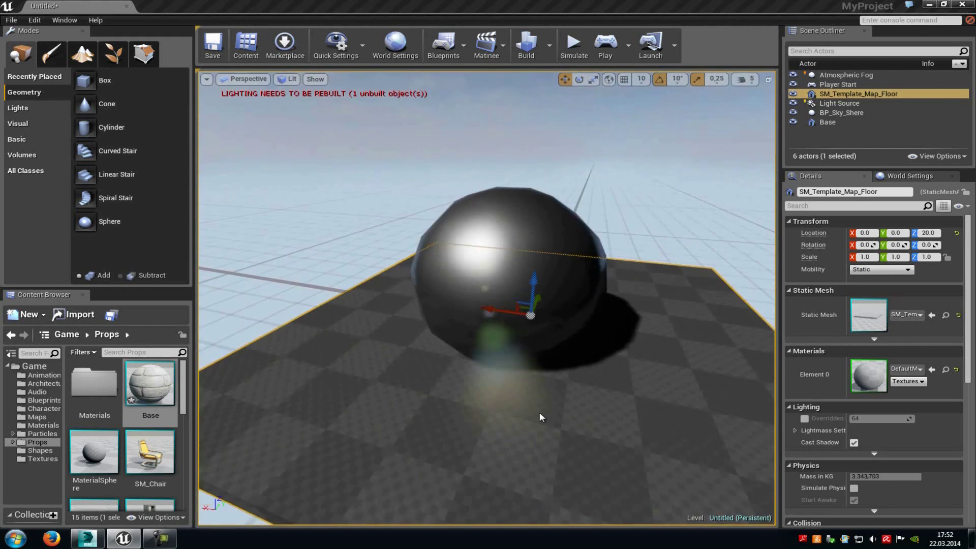
pyautogui.scroll(7, 553, 407)
pyautogui.scroll(2, 553, 405)
pyautogui.scroll(-8, 552, 410)
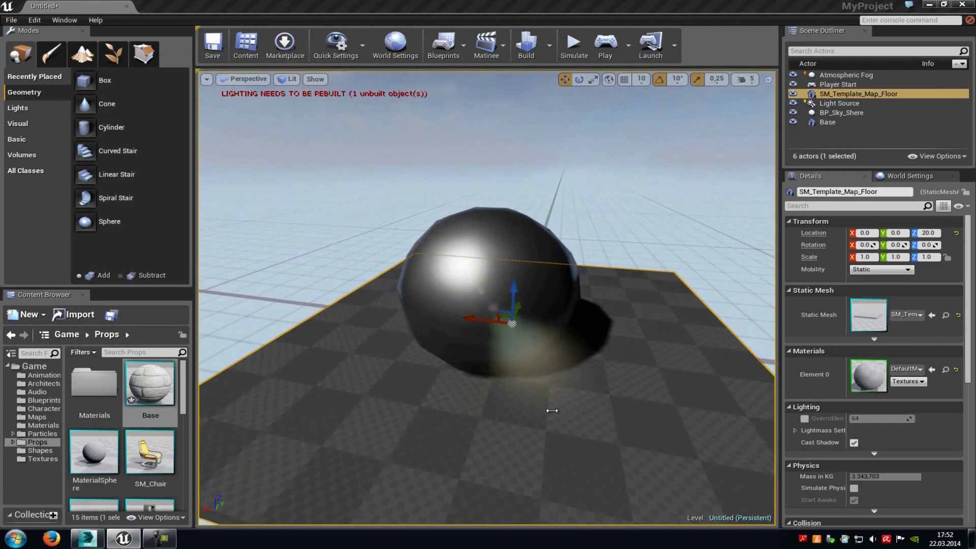
# Reopen the Base mesh, increase its LOD1 distance and return to the level
pyautogui.doubleClick(163, 384)
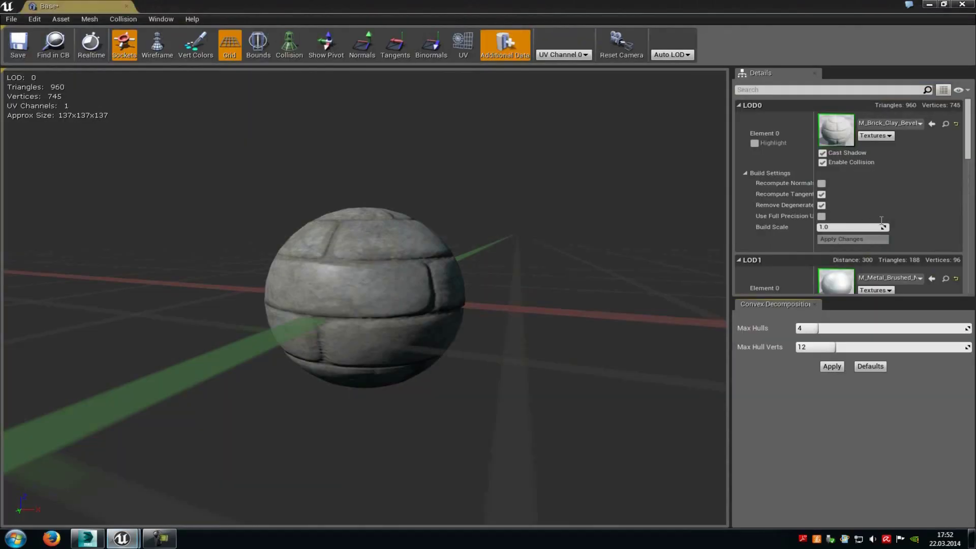
pyautogui.scroll(-3, 857, 241)
pyautogui.moveTo(834, 229); pyautogui.dragTo(842, 230)
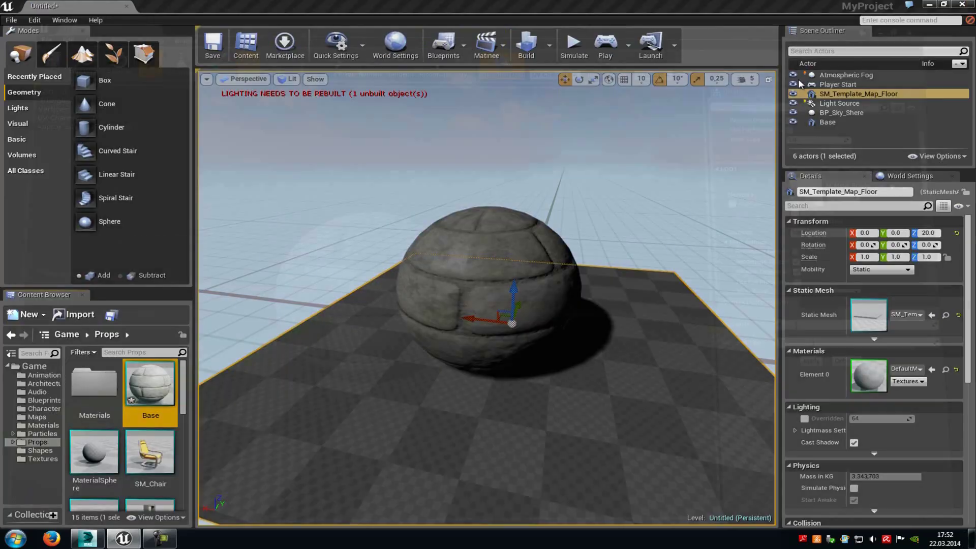
# Check the sphere's LOD switching with the increased distance by viewing it from several angles and distances
pyautogui.scroll(-8, 551, 270)
pyautogui.scroll(10, 551, 269)
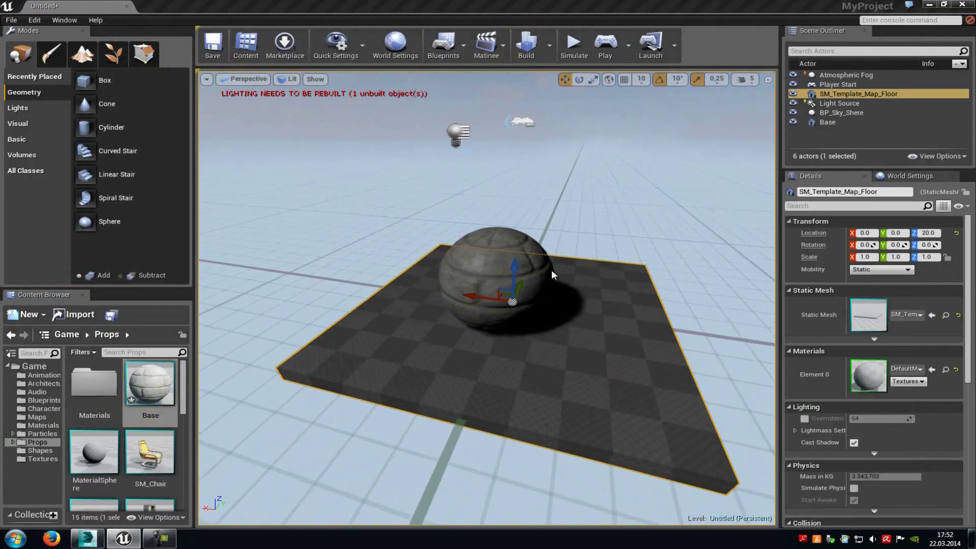
pyautogui.scroll(-2, 551, 269)
pyautogui.scroll(8, 536, 296)
pyautogui.moveTo(535, 296); pyautogui.dragTo(540, 303, button='right')
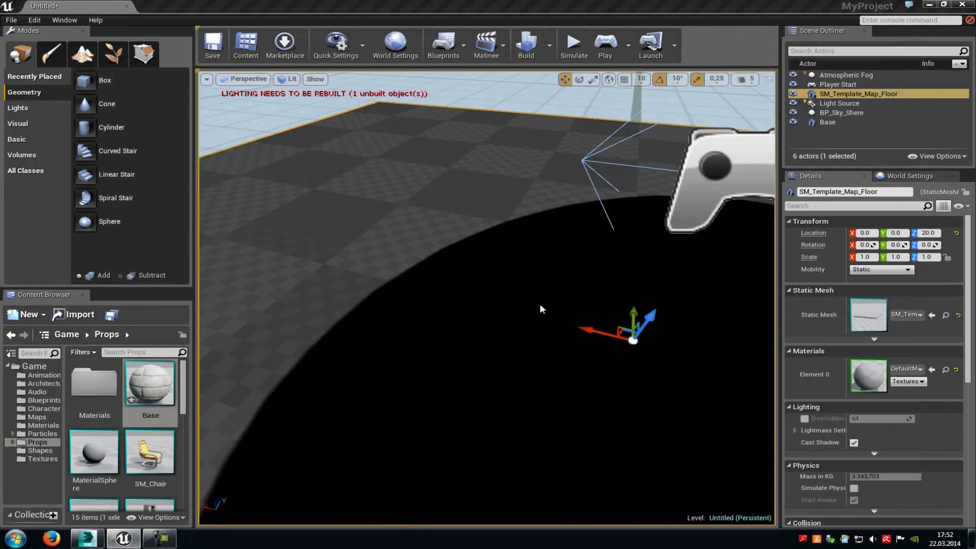
pyautogui.scroll(-9, 540, 304)
pyautogui.scroll(-7, 539, 304)
pyautogui.keyDown('alt'); pyautogui.moveTo(540, 305); pyautogui.dragTo(597, 267); pyautogui.keyUp('alt')
pyautogui.scroll(9, 562, 297)
pyautogui.moveTo(597, 268); pyautogui.dragTo(237, 197, button='right')
pyautogui.keyDown('alt'); pyautogui.moveTo(357, 230); pyautogui.dragTo(716, 276); pyautogui.keyUp('alt')
pyautogui.scroll(-6, 719, 275)
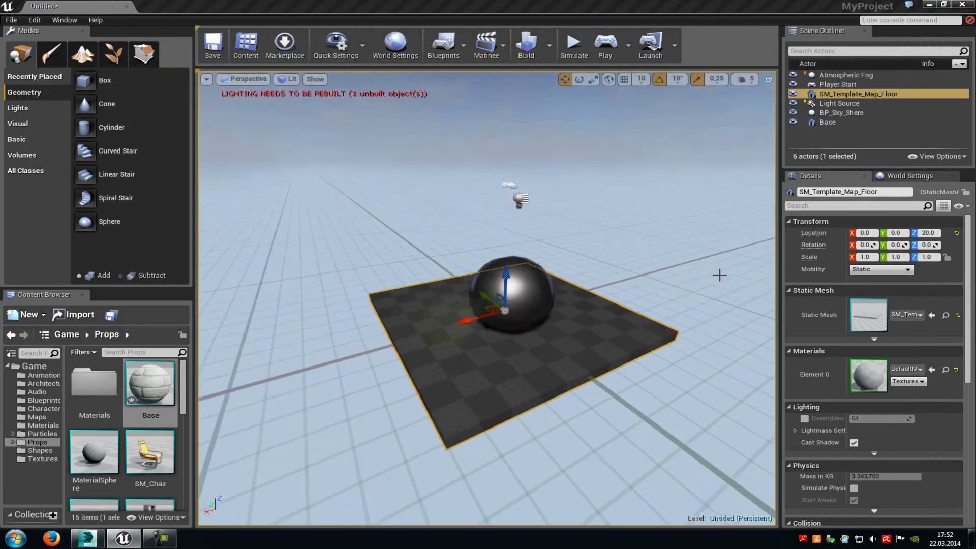
pyautogui.scroll(8, 727, 274)
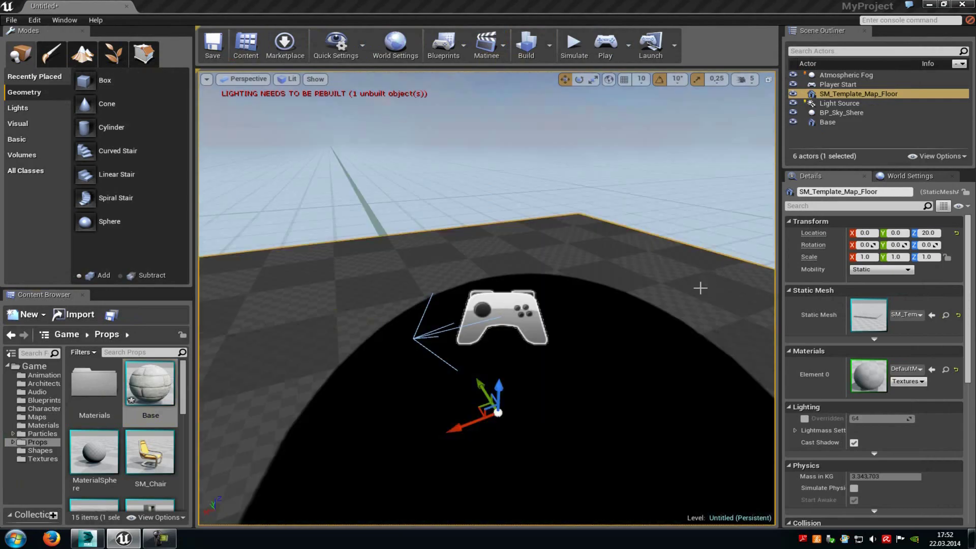
pyautogui.scroll(-3, 699, 285)
pyautogui.scroll(-3, 692, 292)
pyautogui.keyDown('alt'); pyautogui.moveTo(692, 292); pyautogui.dragTo(521, 213); pyautogui.keyUp('alt')
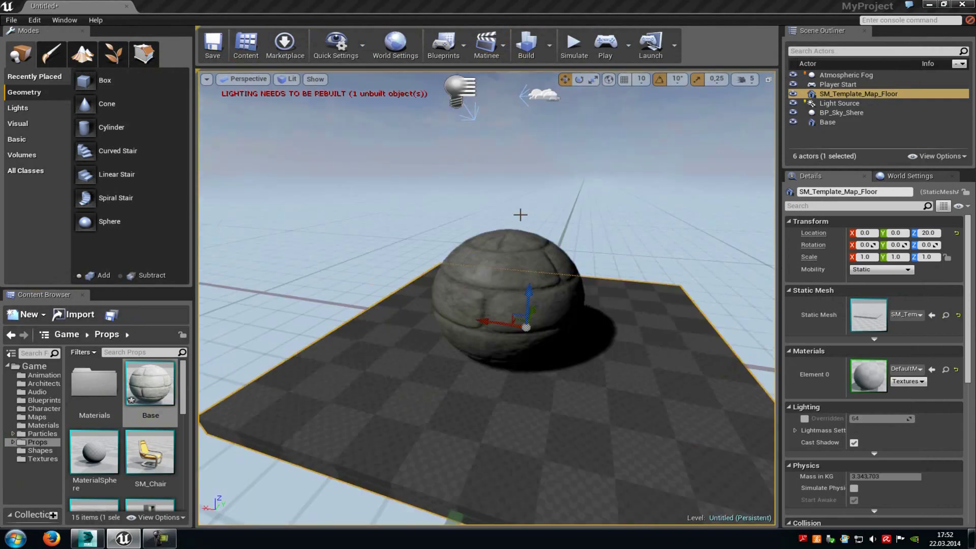
pyautogui.scroll(5, 689, 282)
pyautogui.press('f')
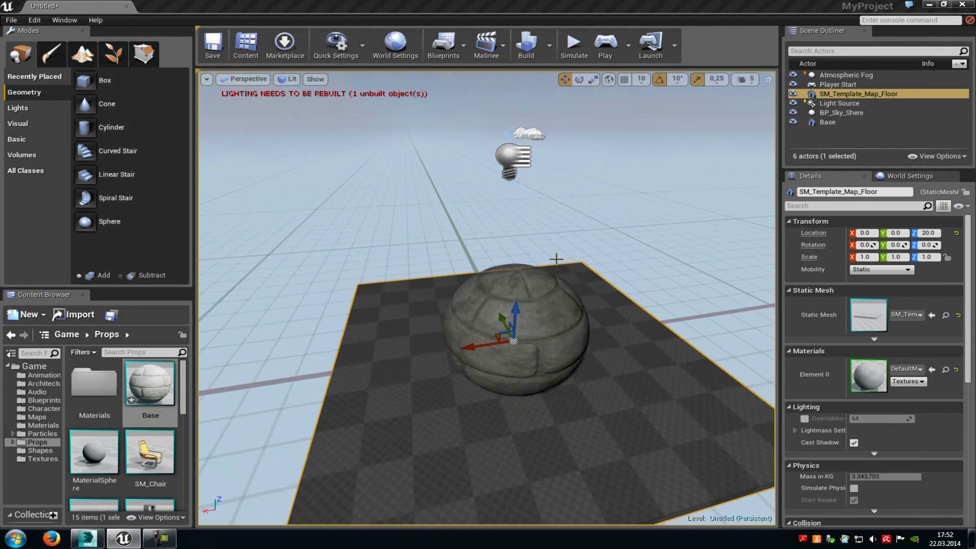